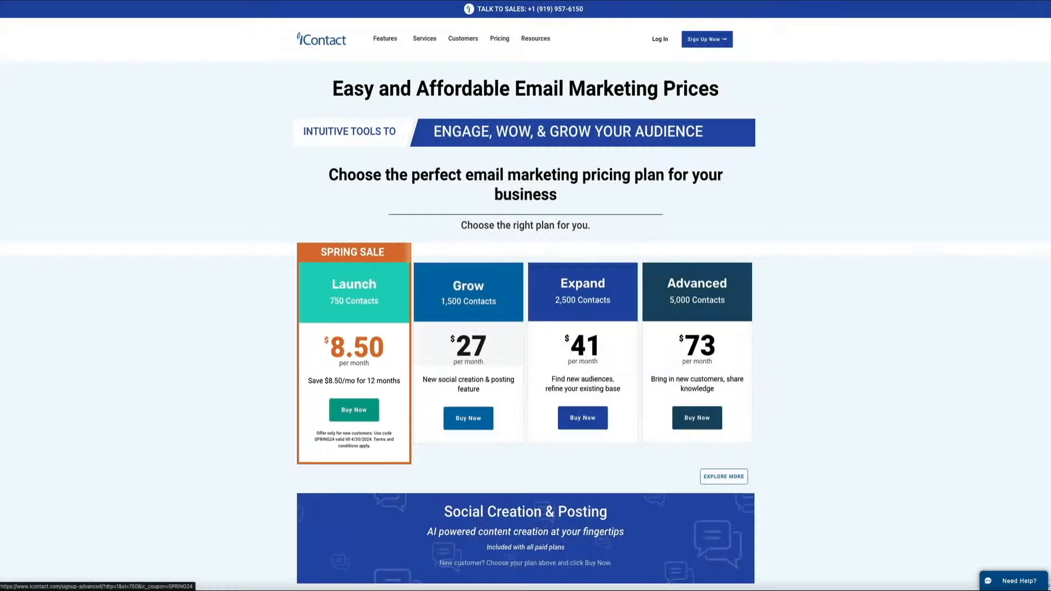
- Choose Buy Now on the iContact Advanced offer and submit the completed signup form
left_click(354, 409)
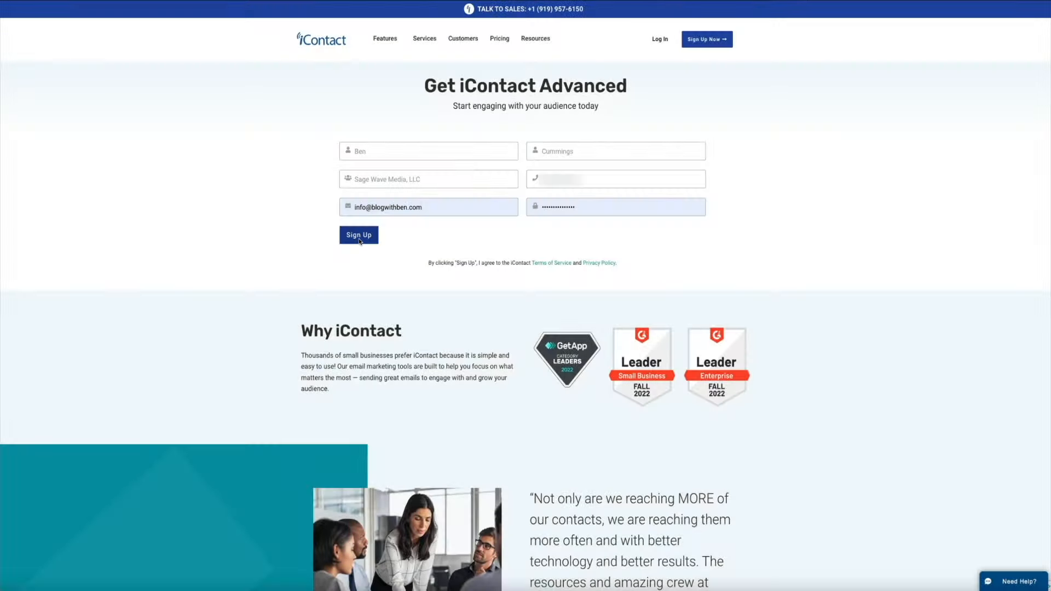
left_click(359, 241)
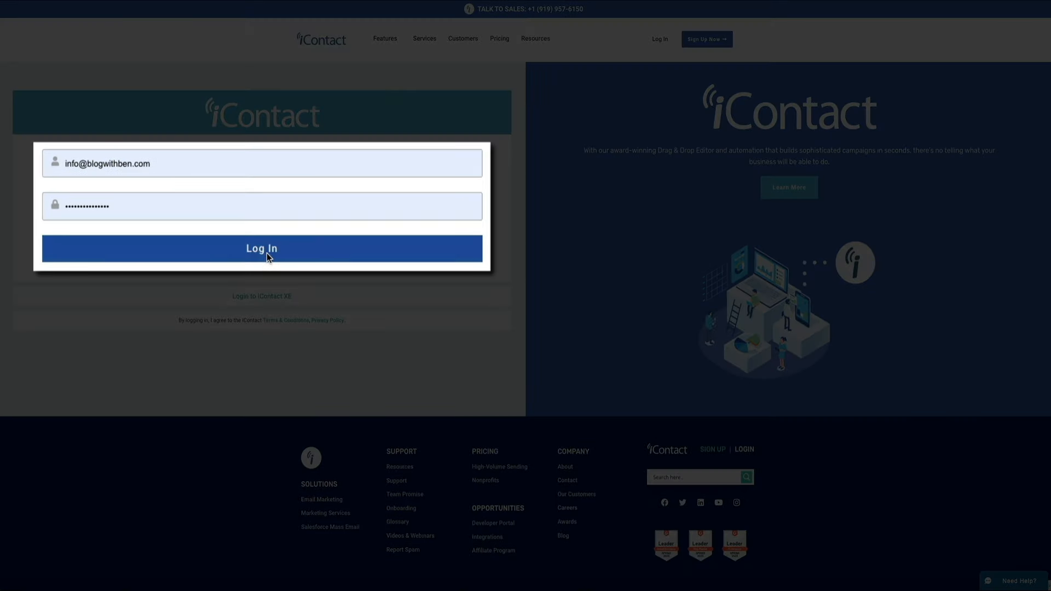
- Log in to the new iContact account using the pre-filled login details
left_click(267, 253)
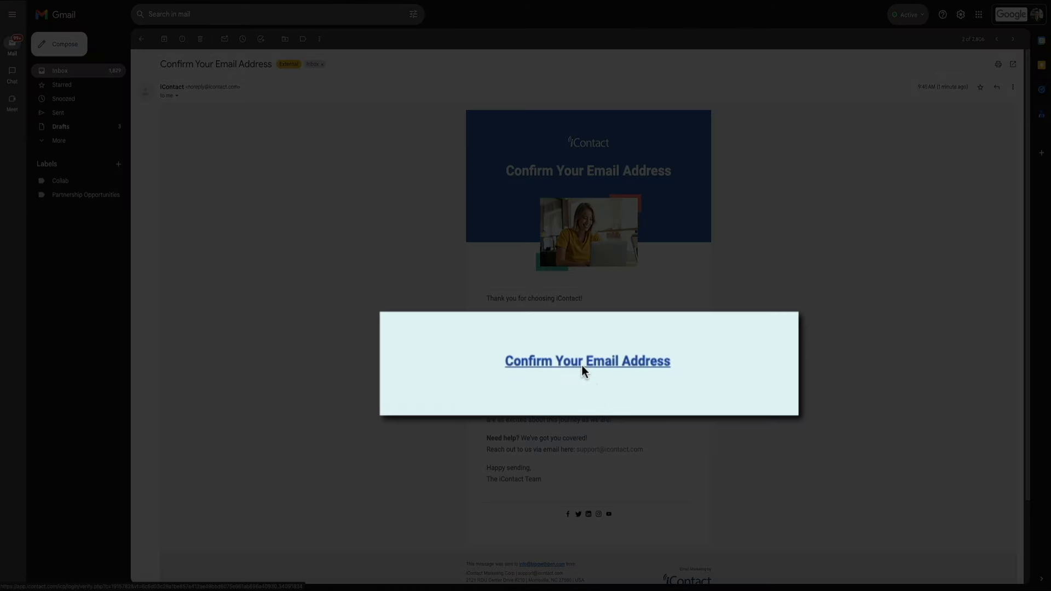
- Follow the Confirm Your Email Address link in iContact's Gmail message
left_click(582, 366)
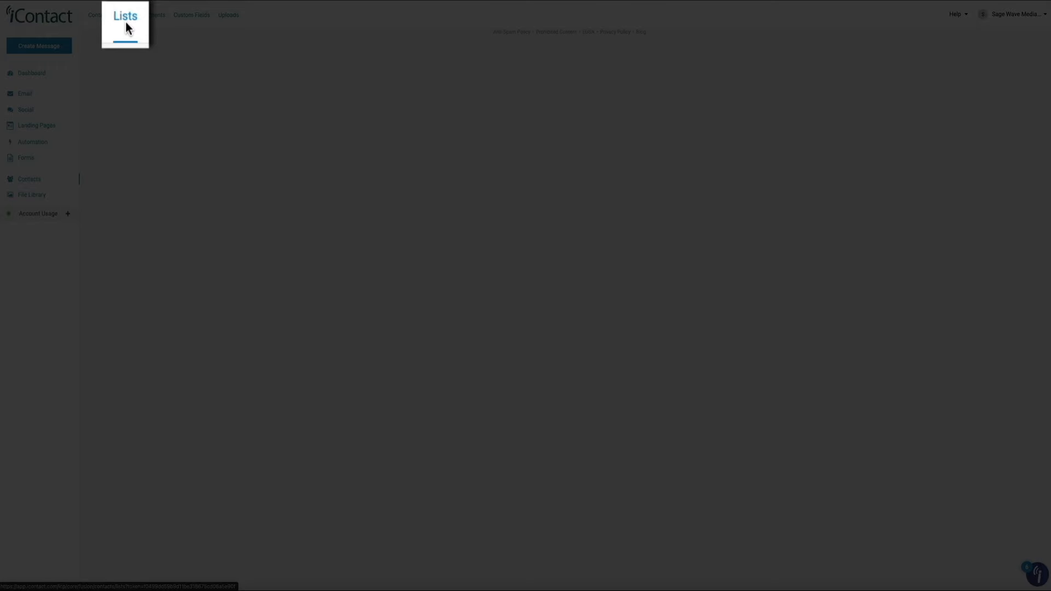
- Go to the Lists page and open the '...' actions menu for My First List
left_click(126, 17)
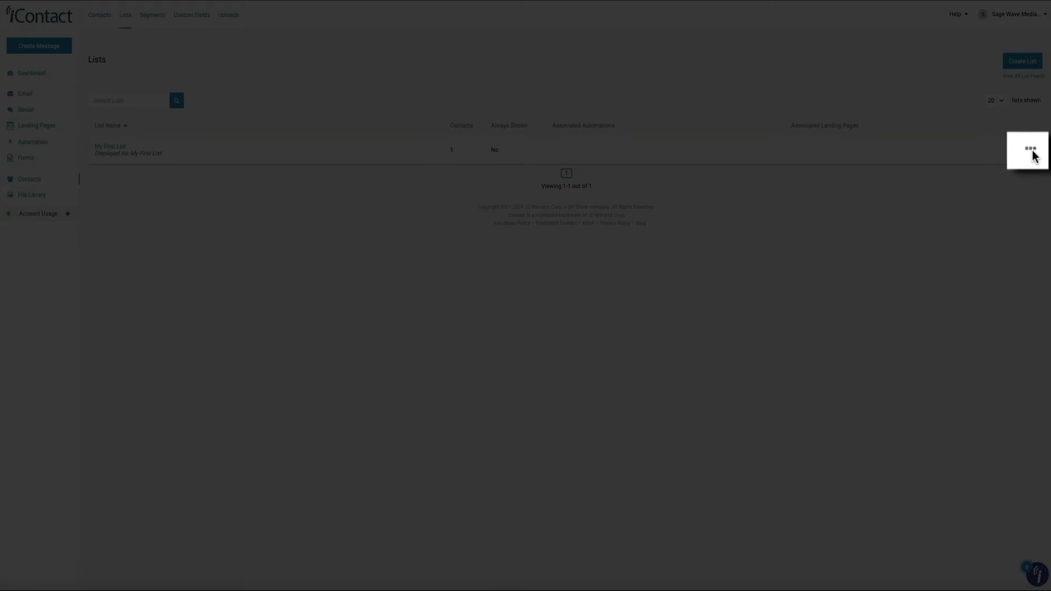
left_click(1032, 150)
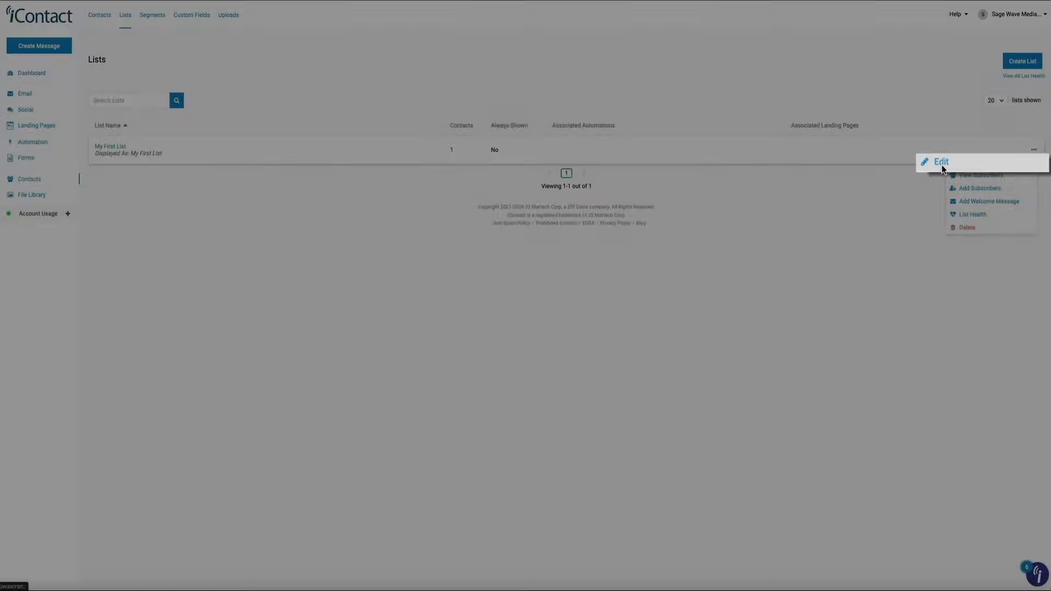
- Edit My First List, setting both List Name and Display As to 'Food Blog Newsletter'
left_click(942, 166)
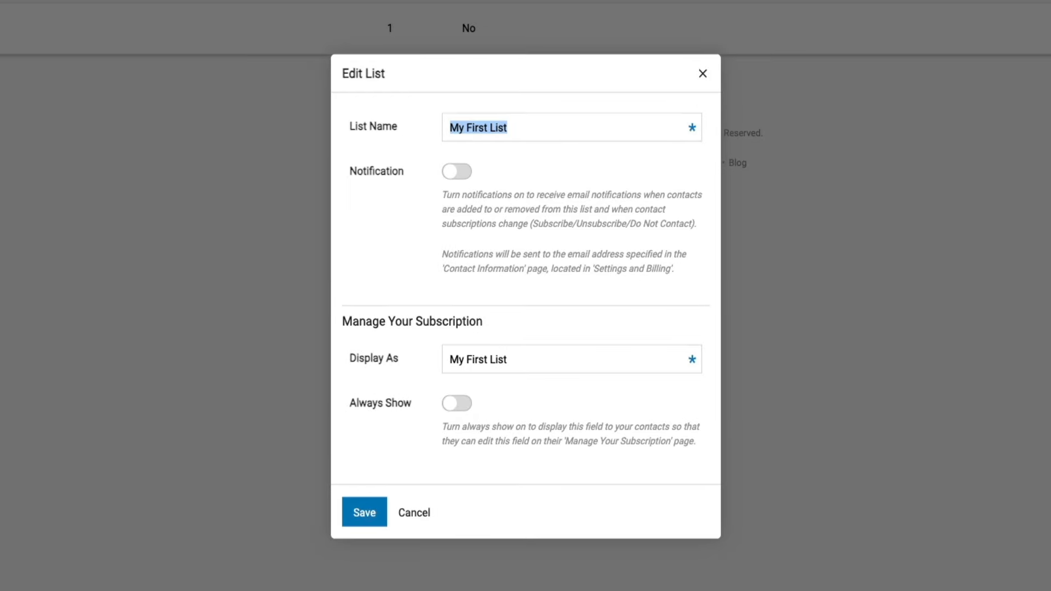
type("Food Bl")
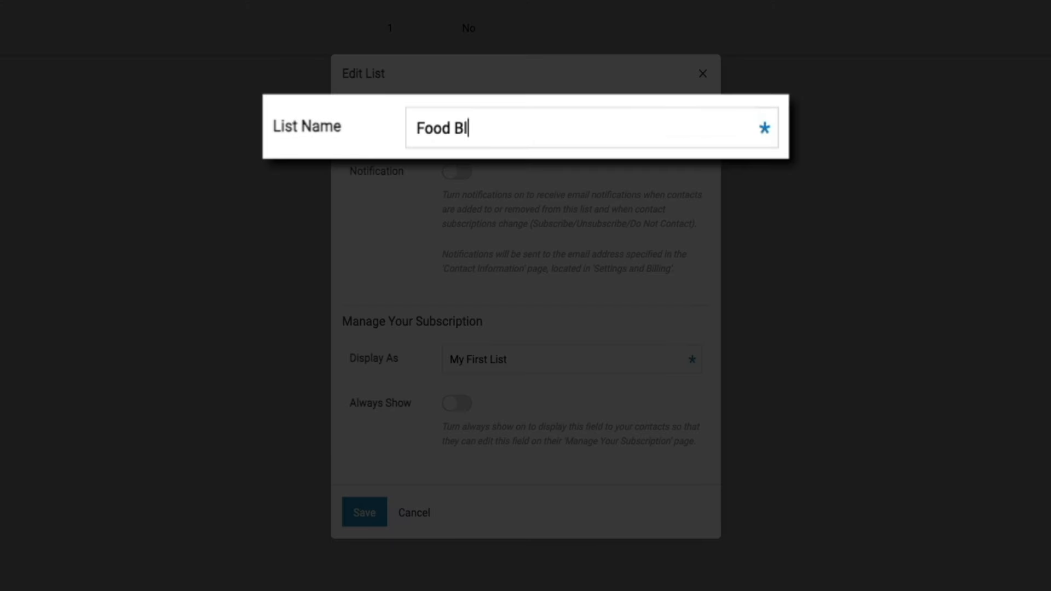
type("og Newslette")
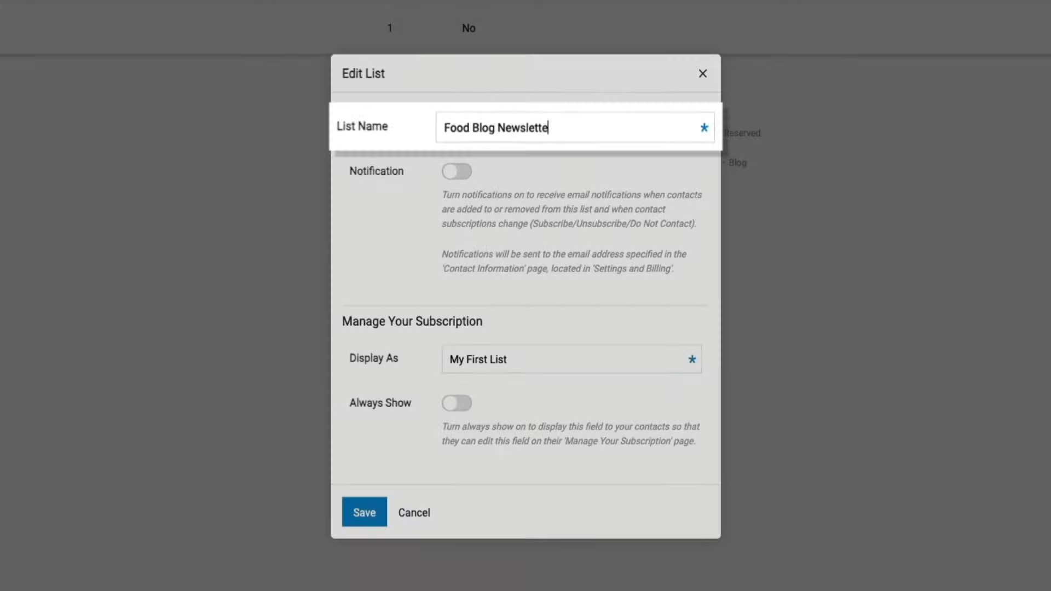
type("r")
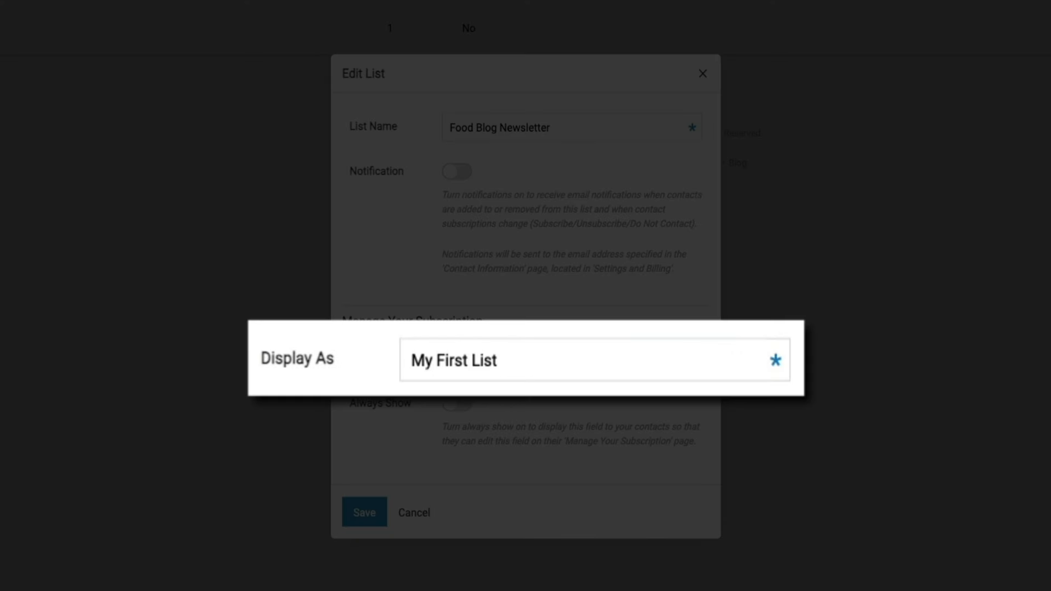
key("Tab")
key("Tab")
type("Food Blog ")
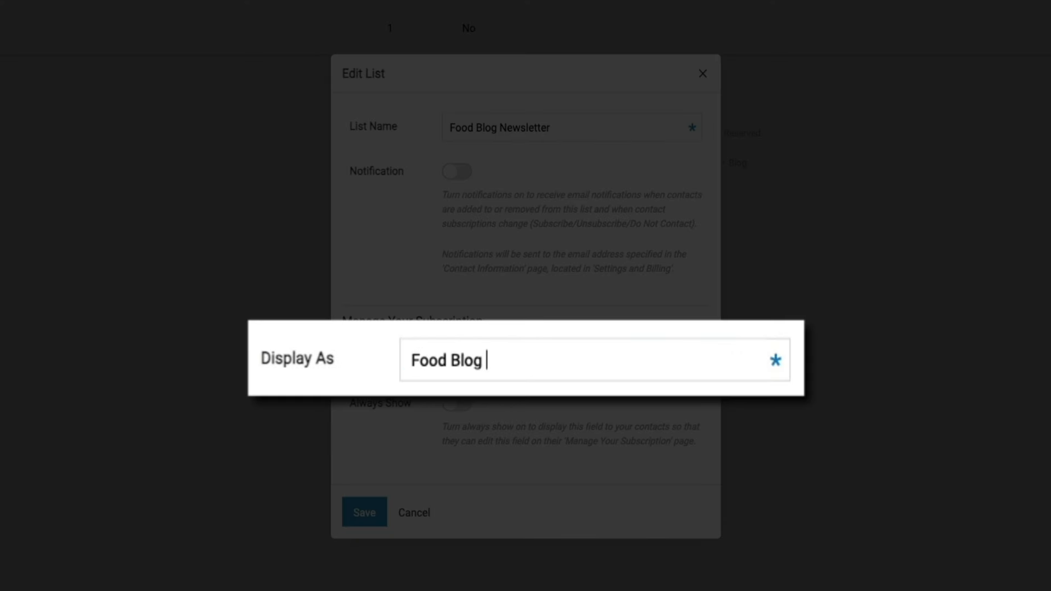
type("Newsletter")
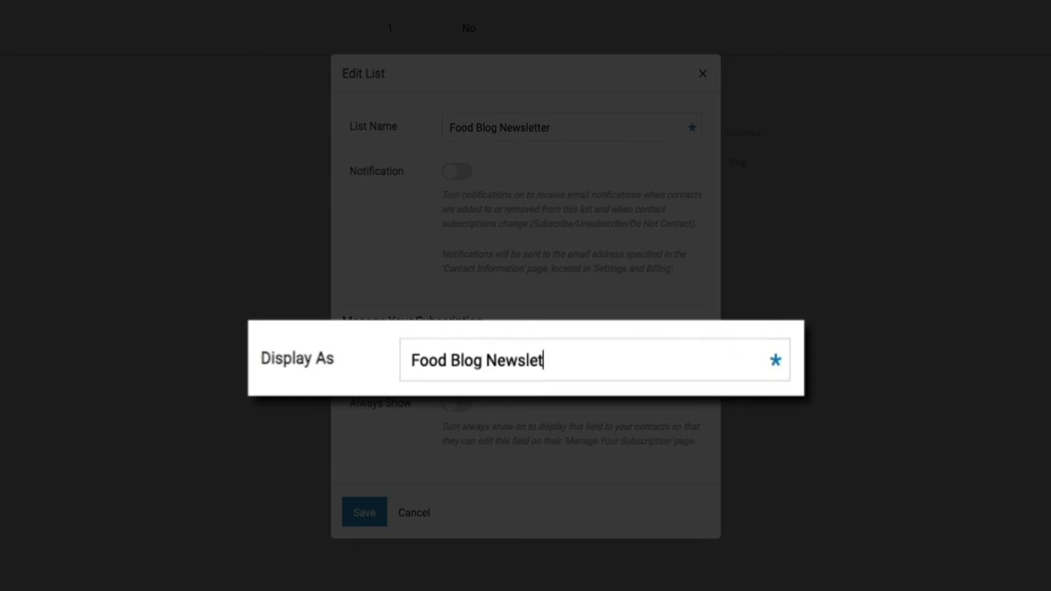
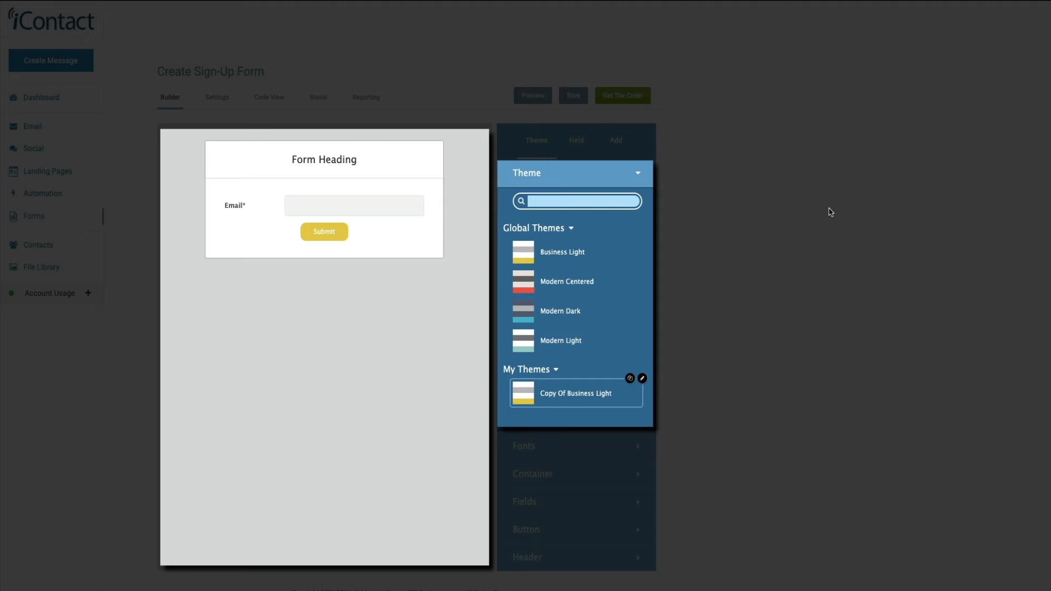
- Preview the Modern Centered and Modern Dark themes, then apply Modern Light to the form
left_click(579, 281)
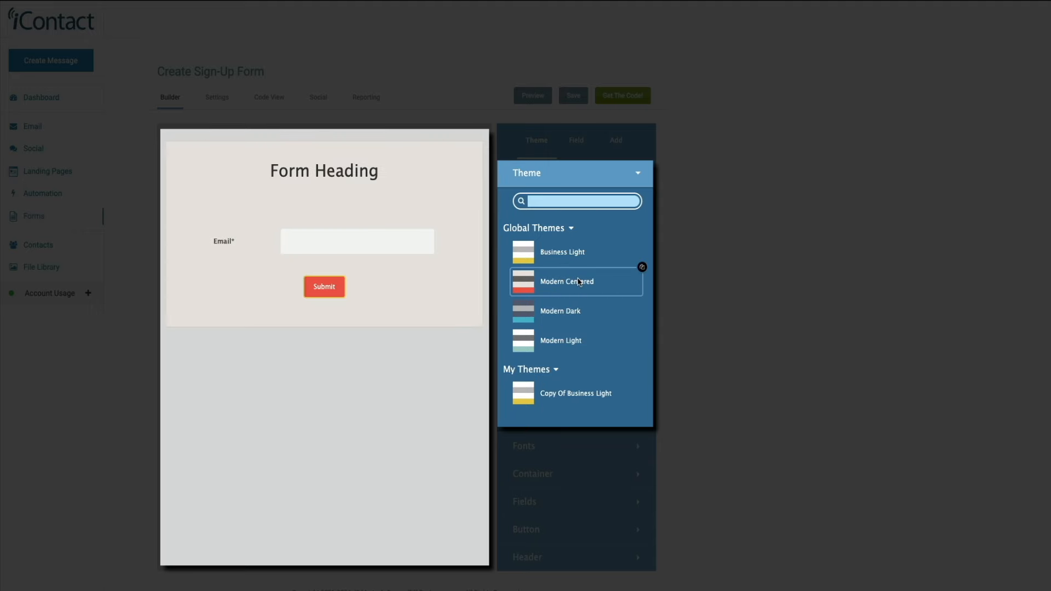
left_click(589, 312)
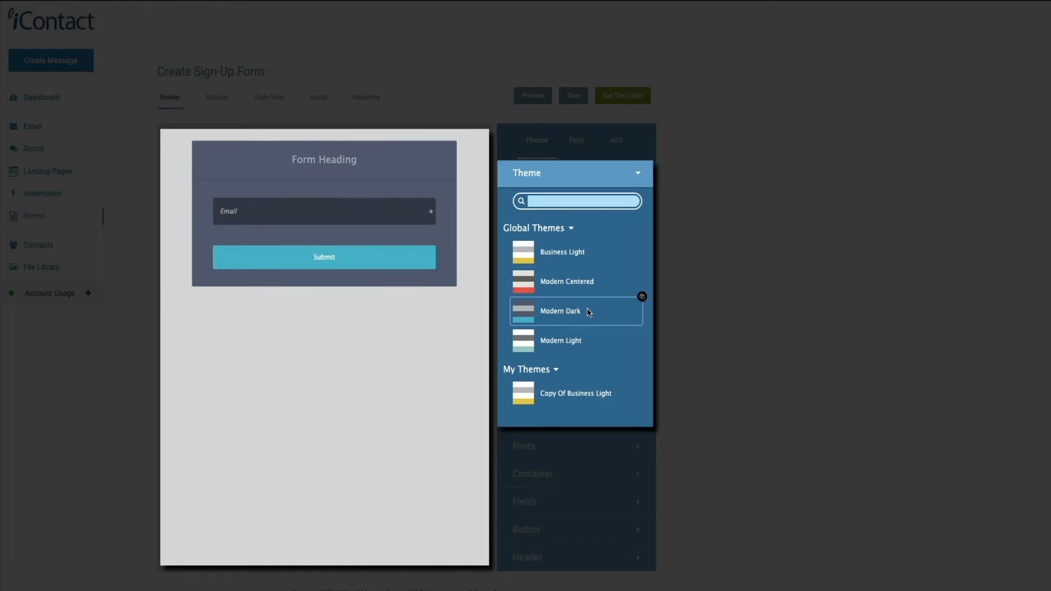
left_click(594, 339)
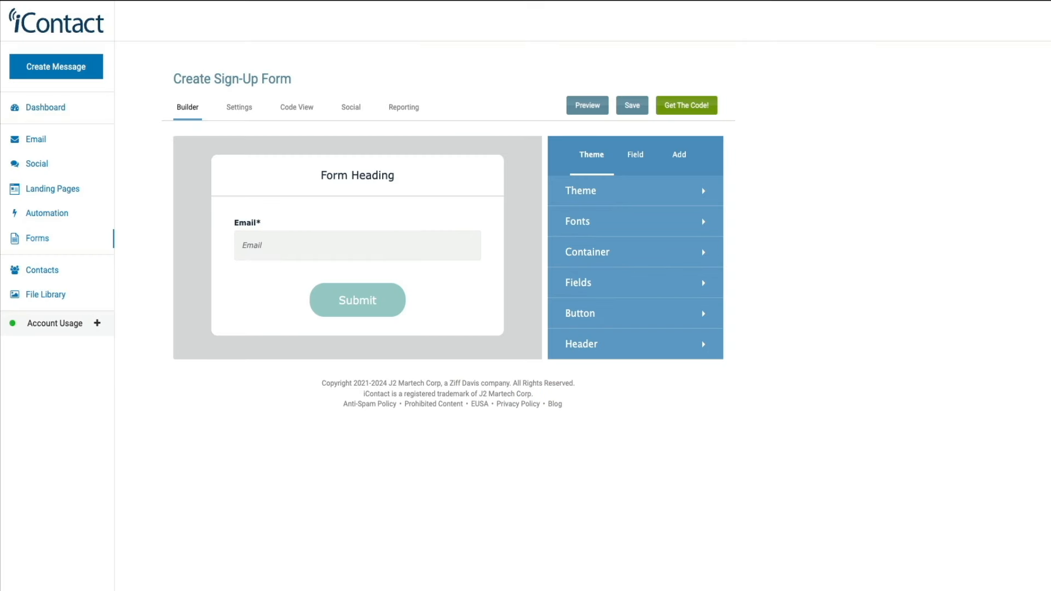
- Change the form heading to 'Food Blog Newsletter'
mouse_move(463, 184)
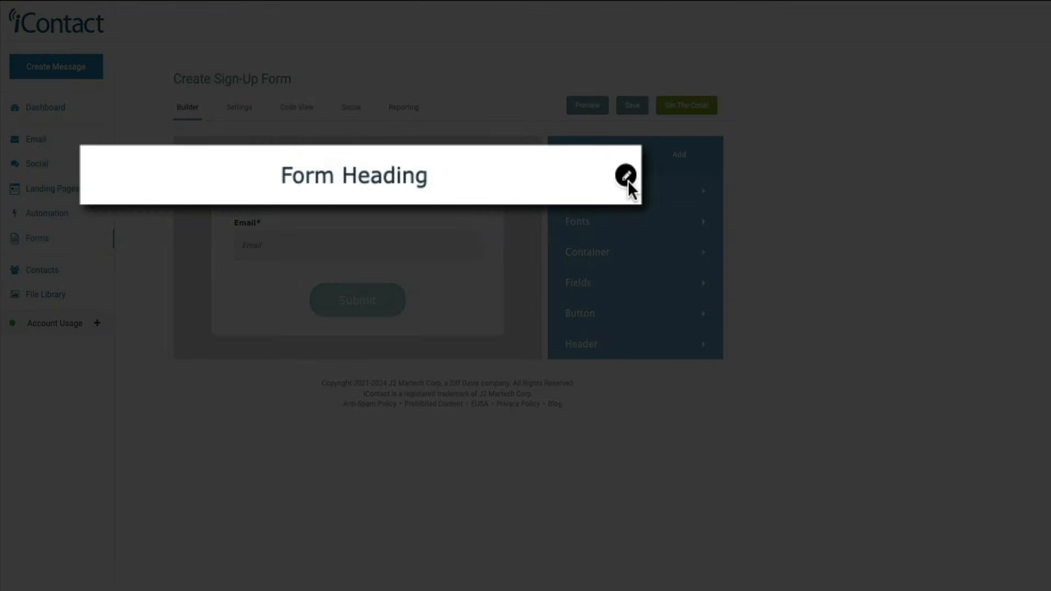
left_click(628, 178)
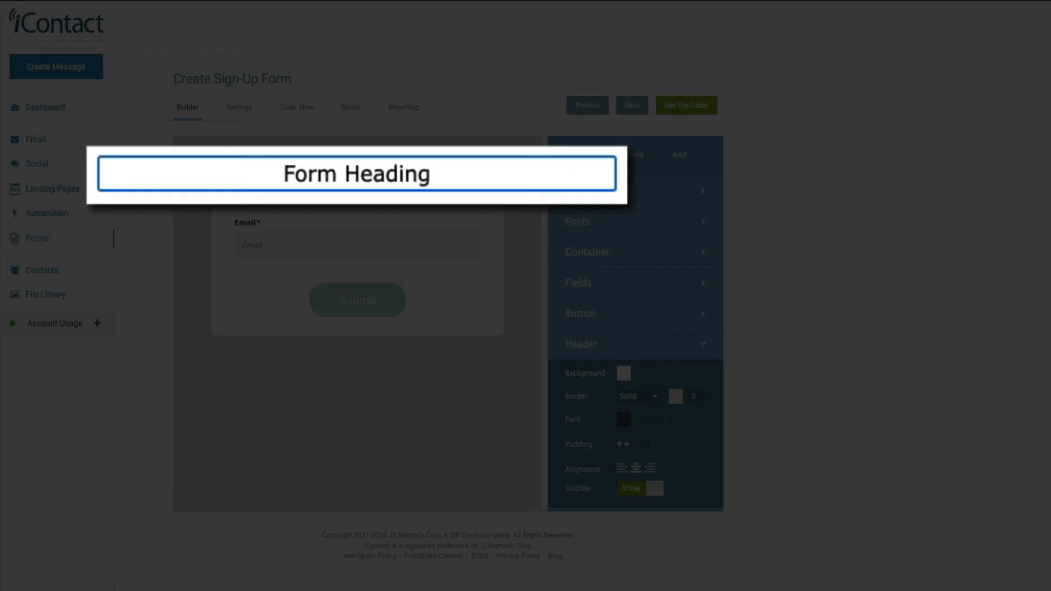
key("ctrl+shift+Left")
key("ctrl+shift+Left")
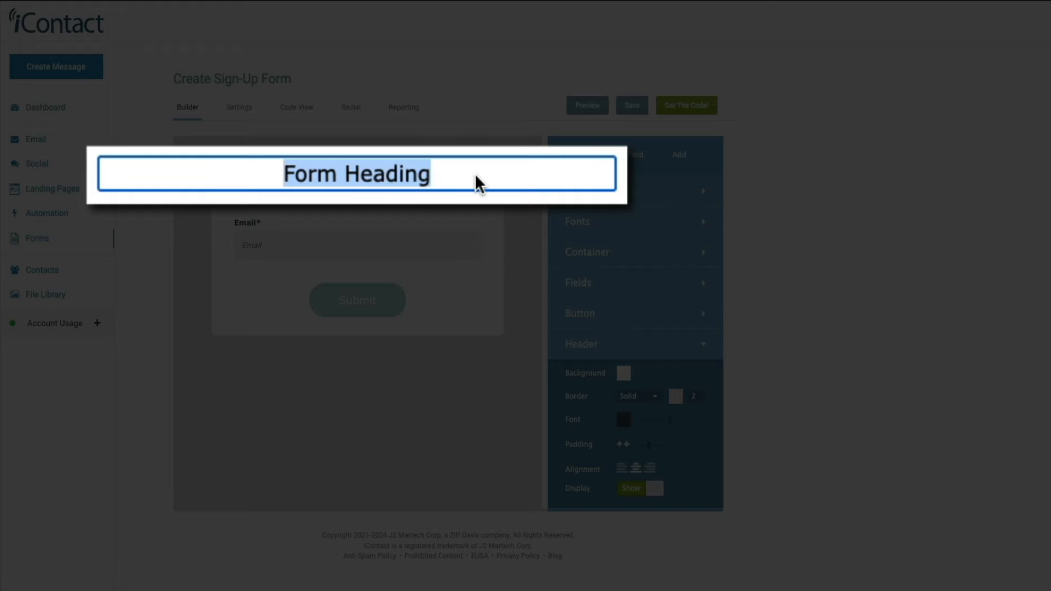
type("Food Blog ")
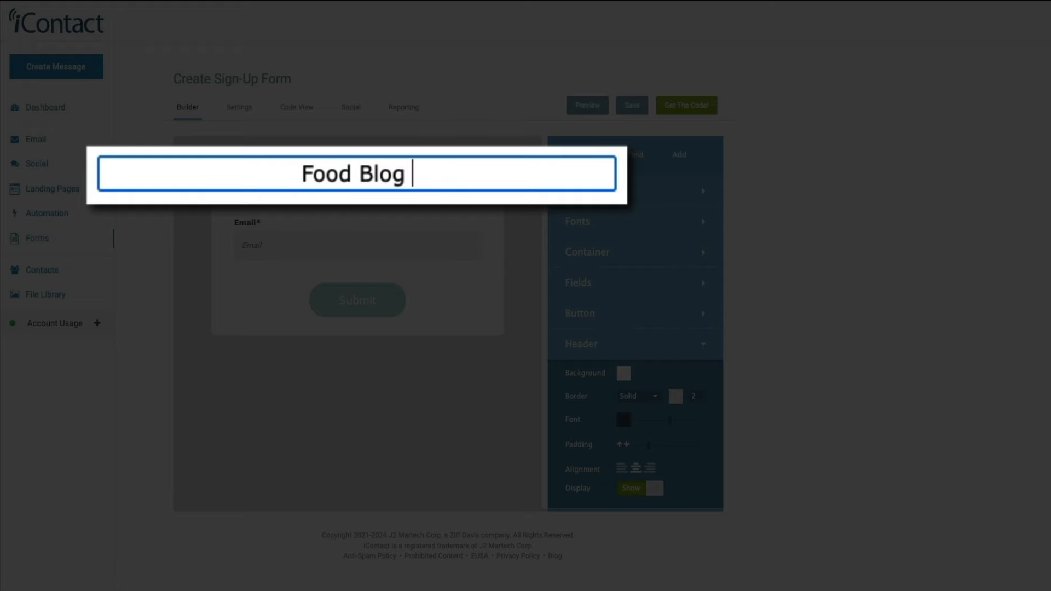
type("Newslet")
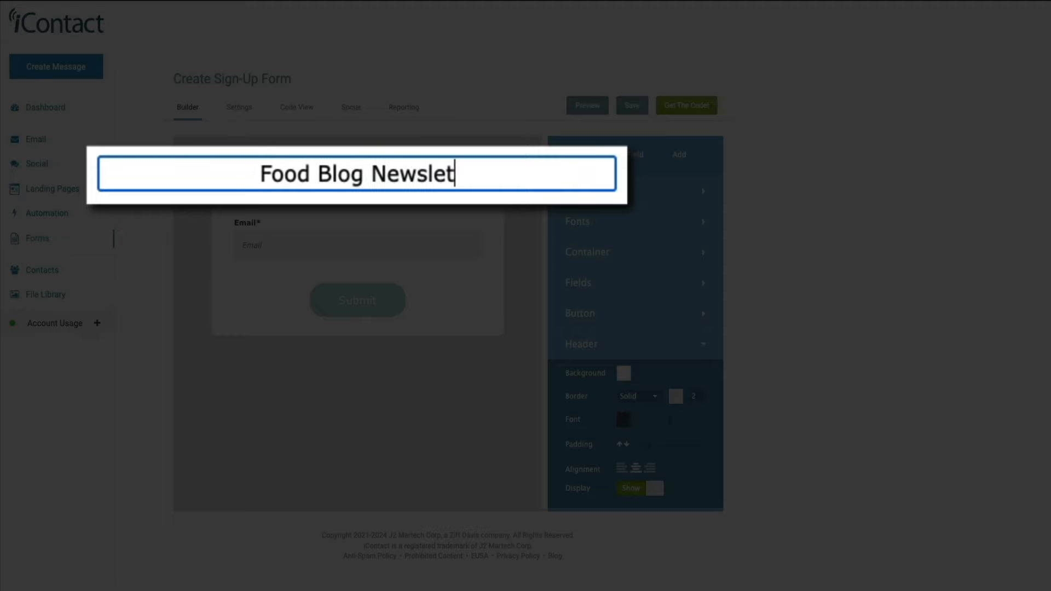
type("ter")
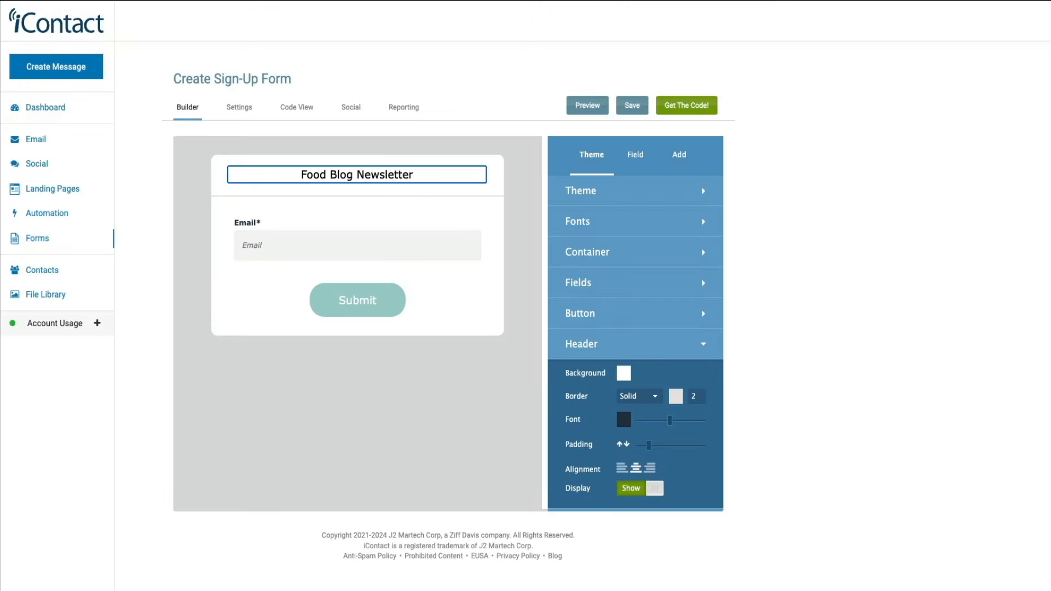
- Relabel the Submit button as 'Subscribe'
mouse_move(415, 293)
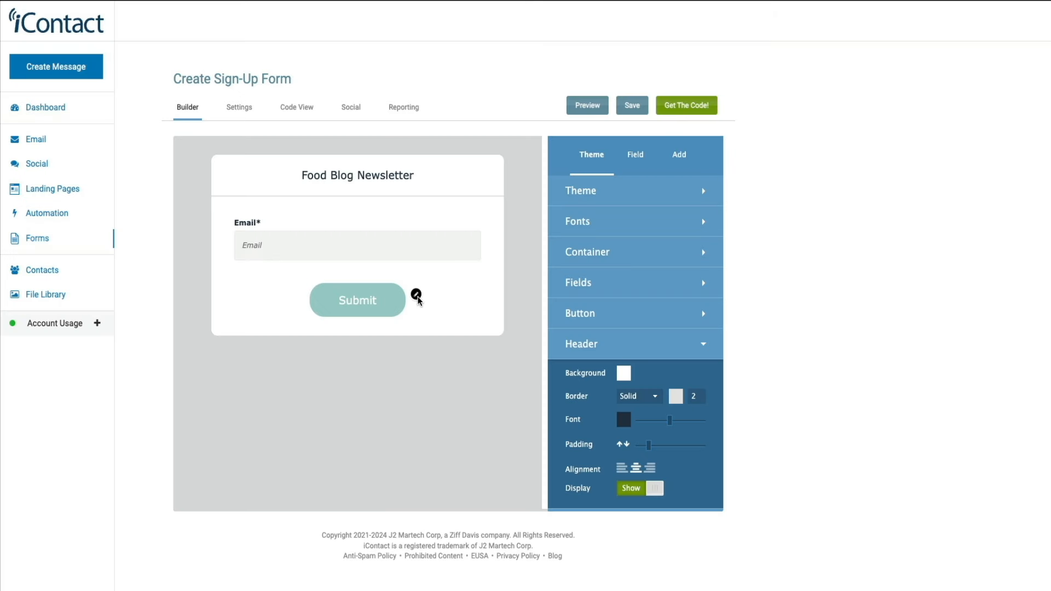
left_click(417, 296)
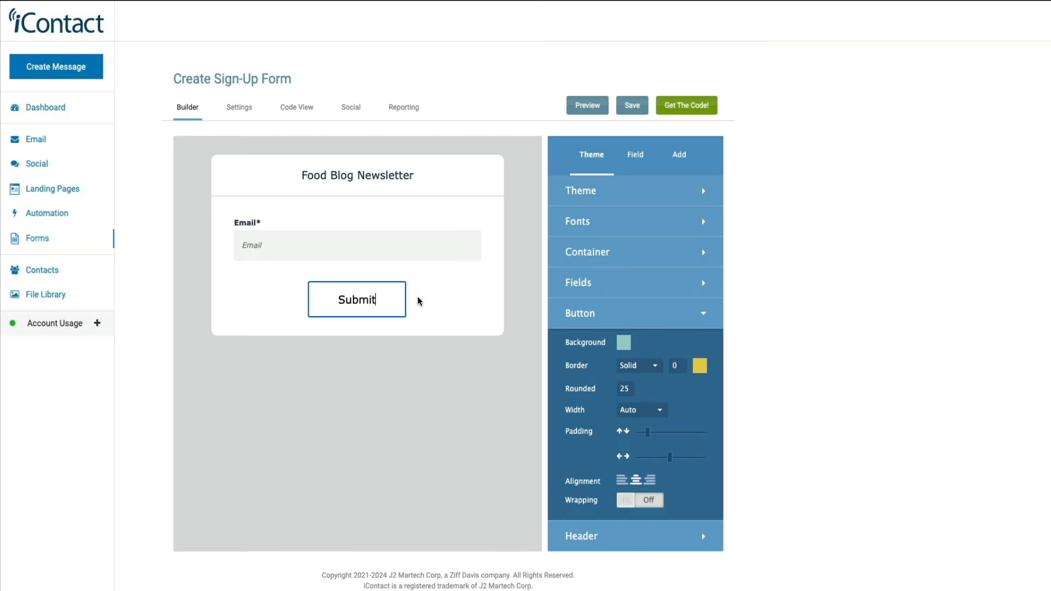
left_click(358, 300)
key("ctrl+a")
type("Subs")
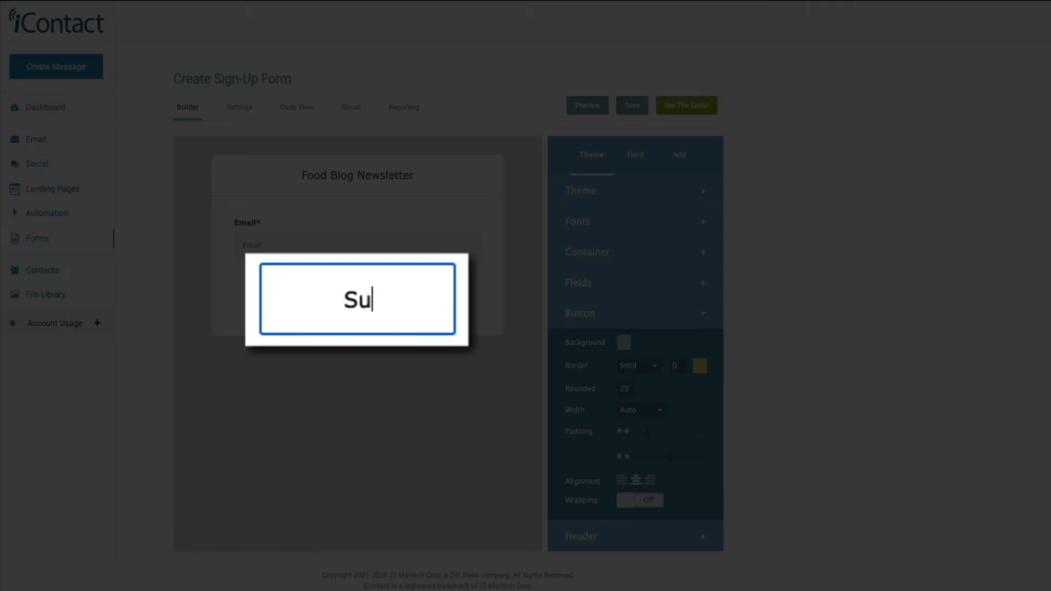
type("cribe")
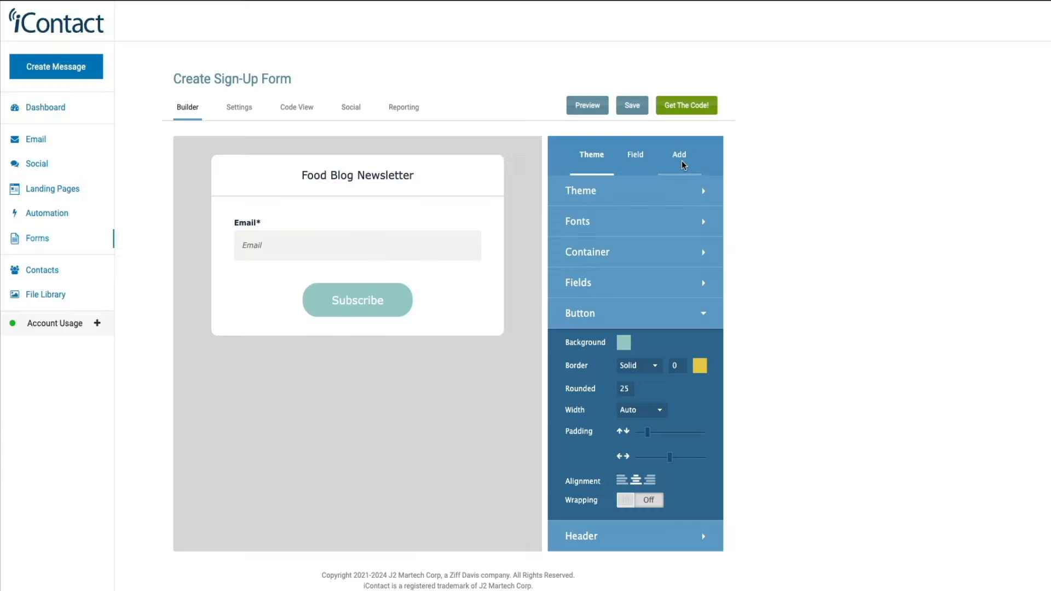
- Add a First Name standard field and drag it above the Email field
left_click(681, 160)
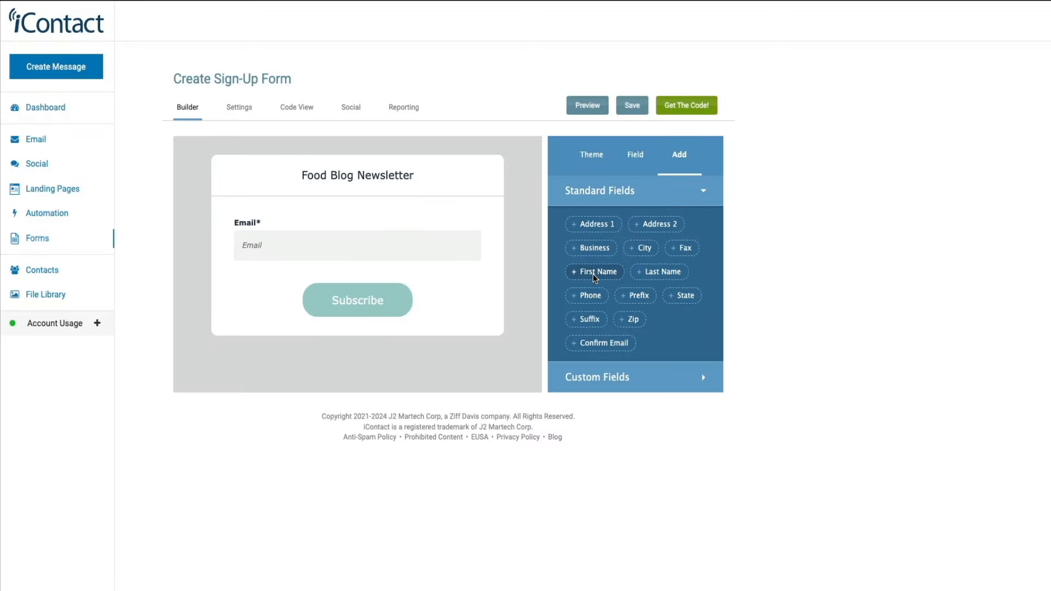
left_click(596, 273)
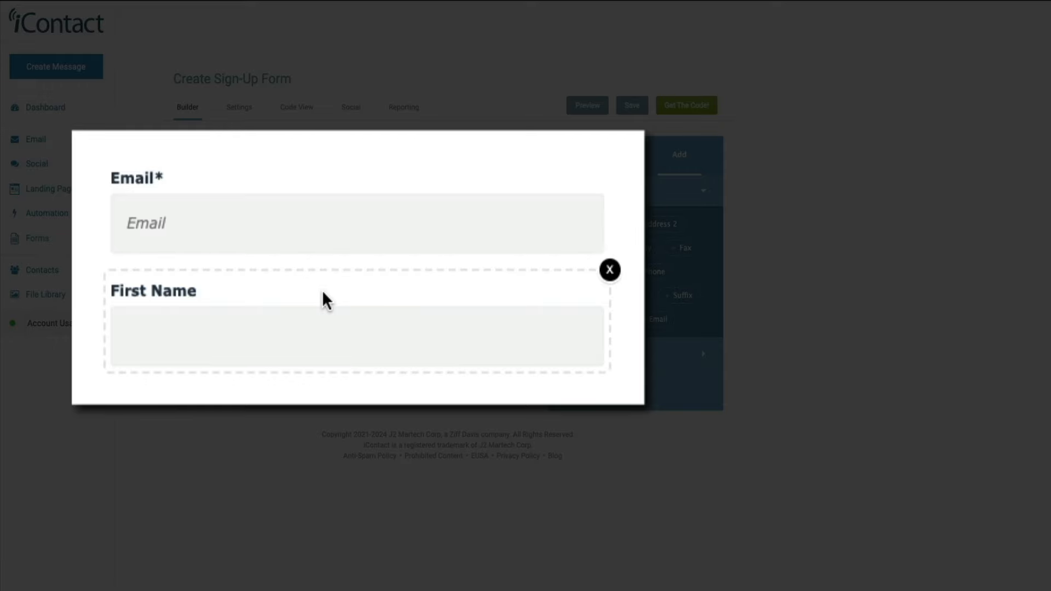
left_click_drag(322, 290, 317, 165)
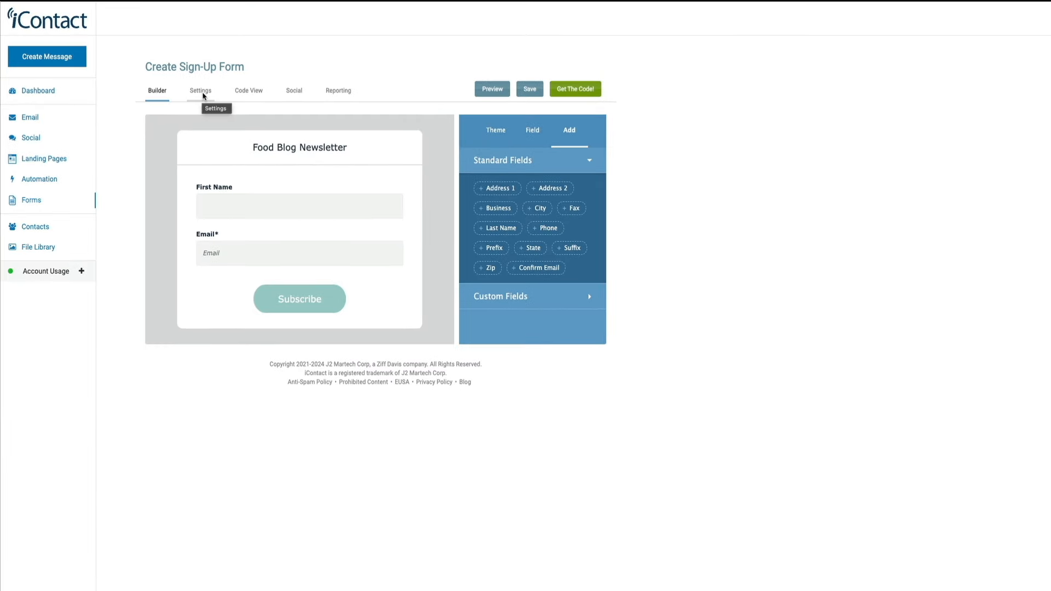
- In the form's Settings, replace the name 'New Form' with 'Food Blog Newsletter'
left_click(203, 96)
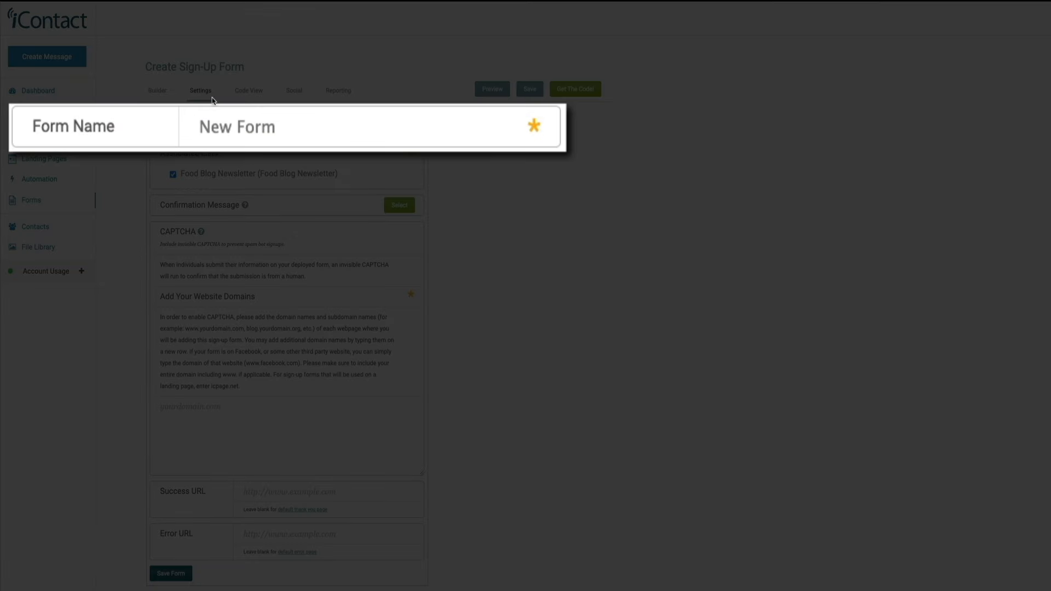
left_click(310, 124)
key("ctrl+shift+Left")
key("ctrl+shift+Left")
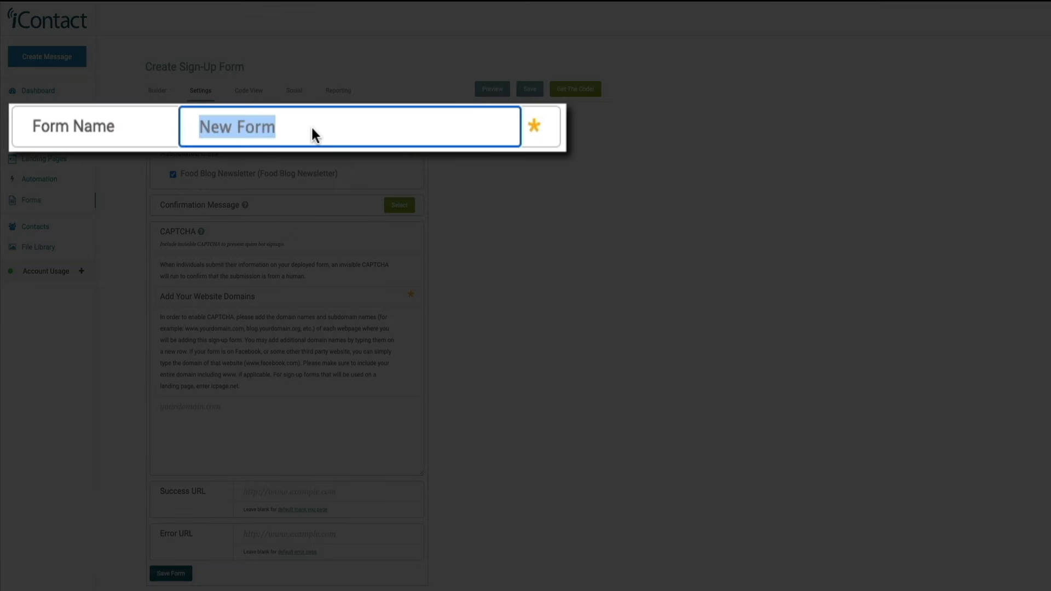
type("Food Blog Ne")
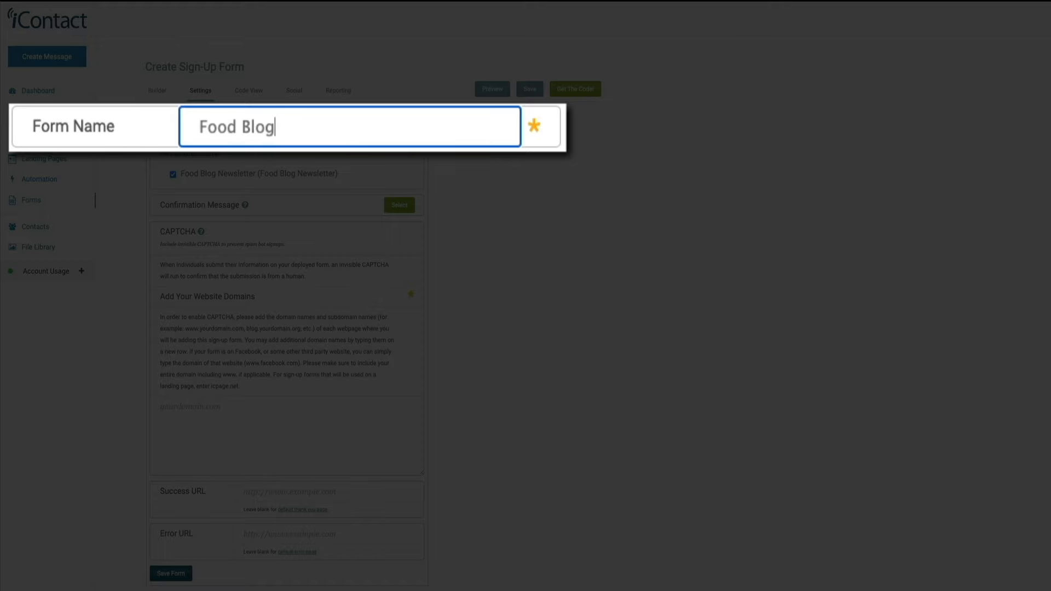
type("wsletter")
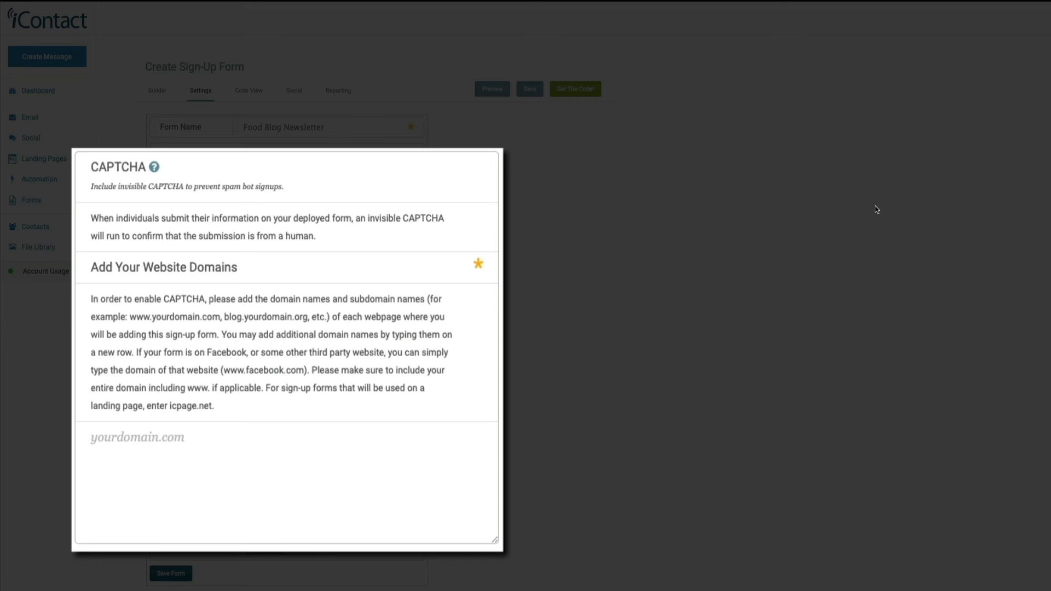
- Paste bensdemoblog.com into the CAPTCHA website domains box
left_click(122, 438)
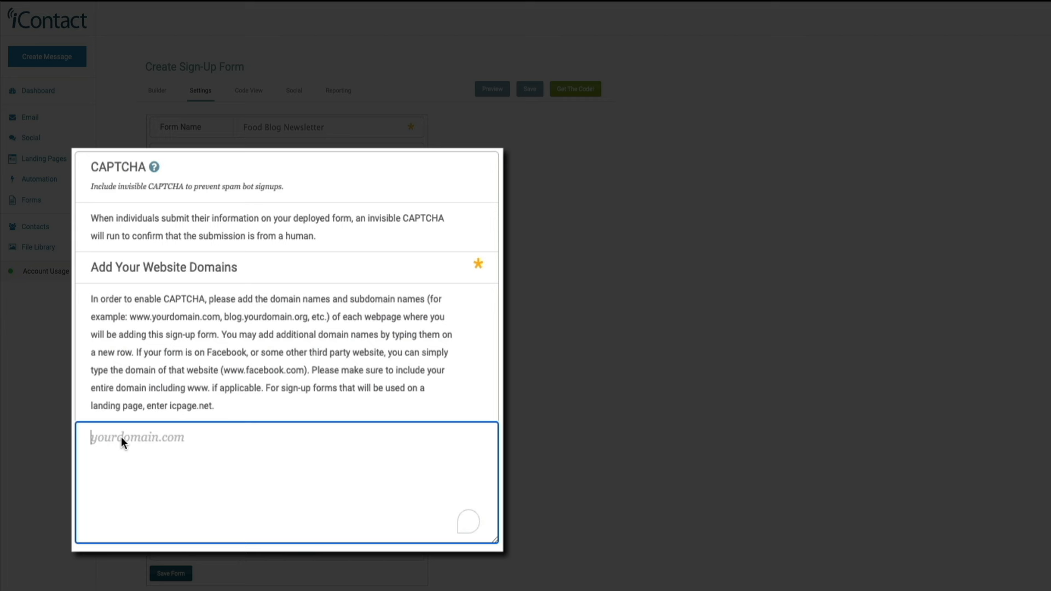
type("bensdemoblog.com")
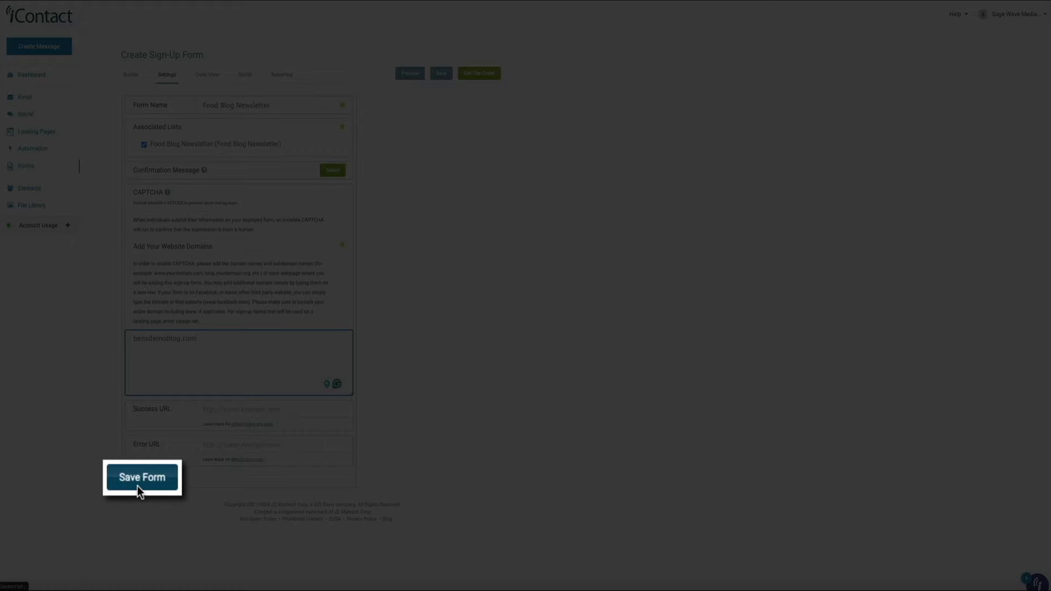
- Save the form settings, then copy the form's embed code from the Get The Code! window
left_click(139, 481)
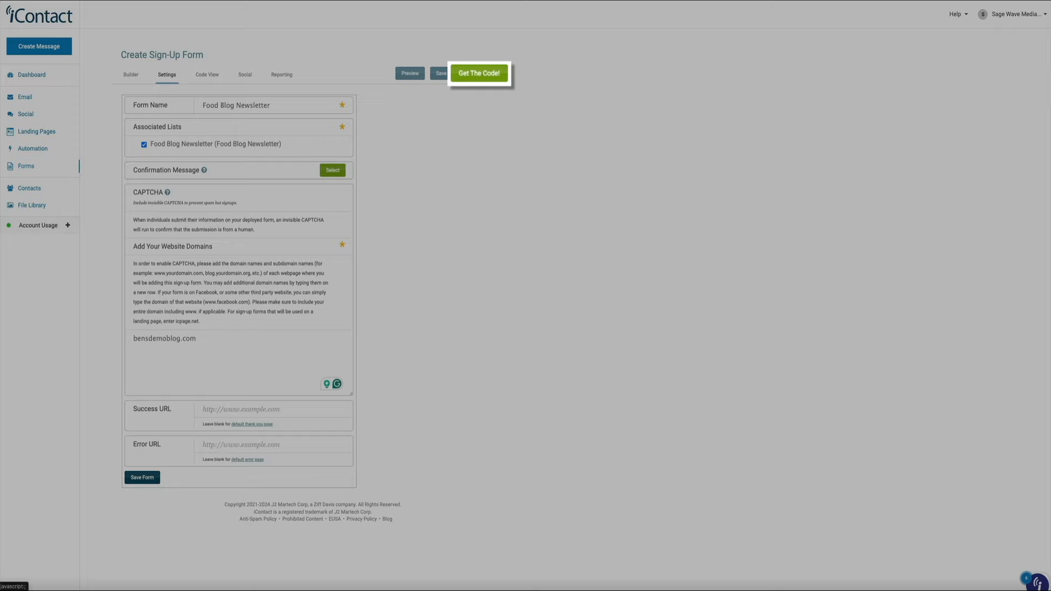
left_click(472, 74)
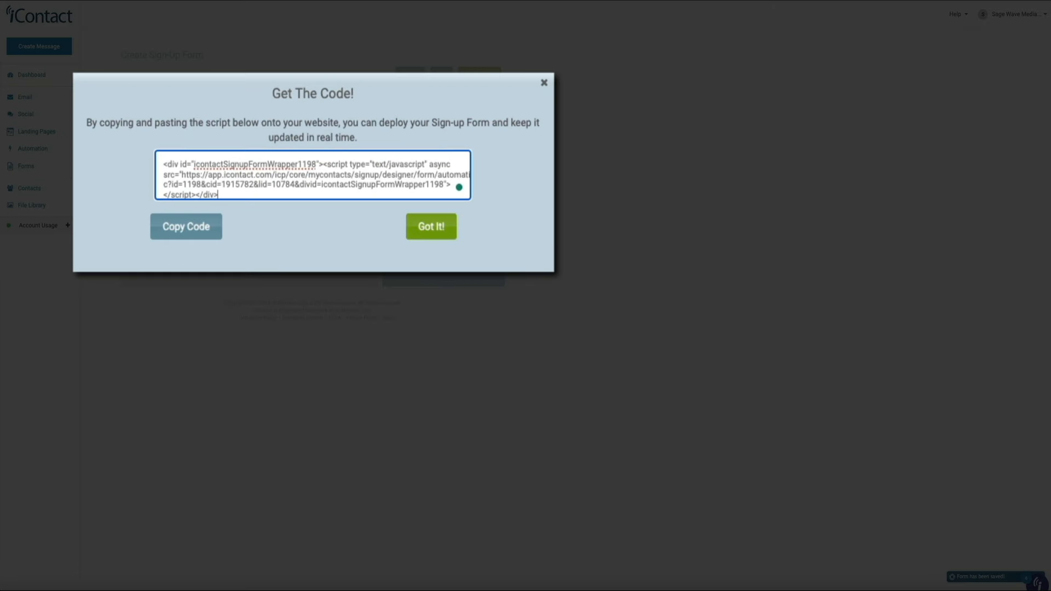
left_click(183, 227)
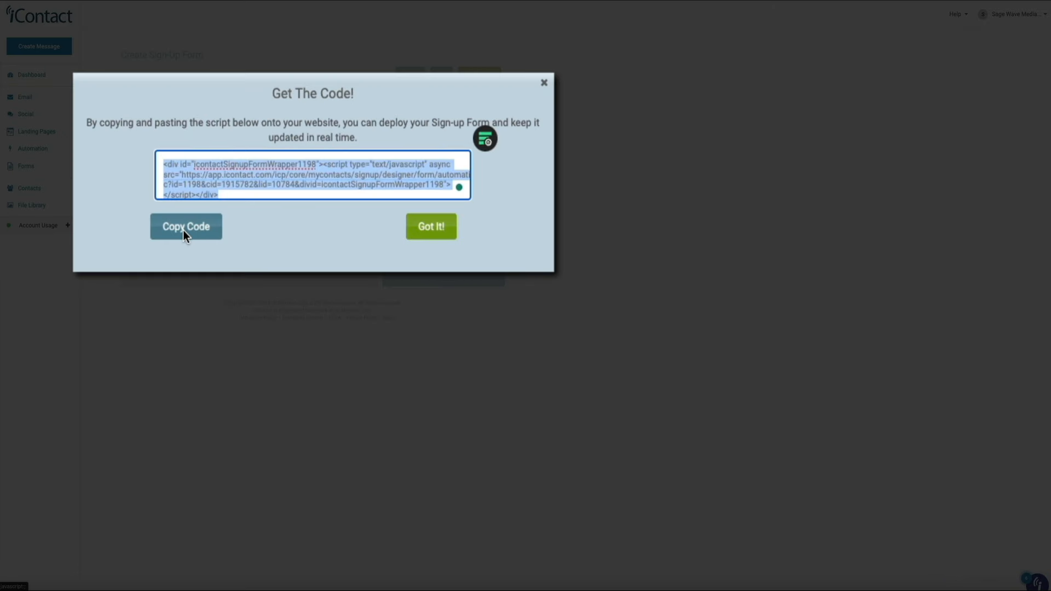
left_click(444, 231)
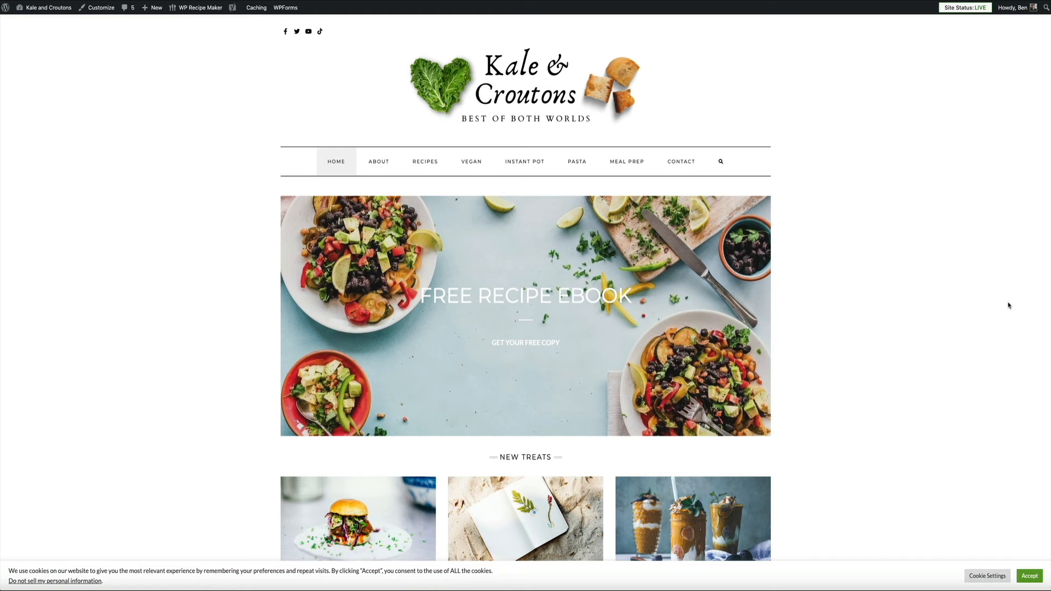
- In the Customizer, open Widgets > Sidebar - Default and list the widgets available to add
left_click(99, 10)
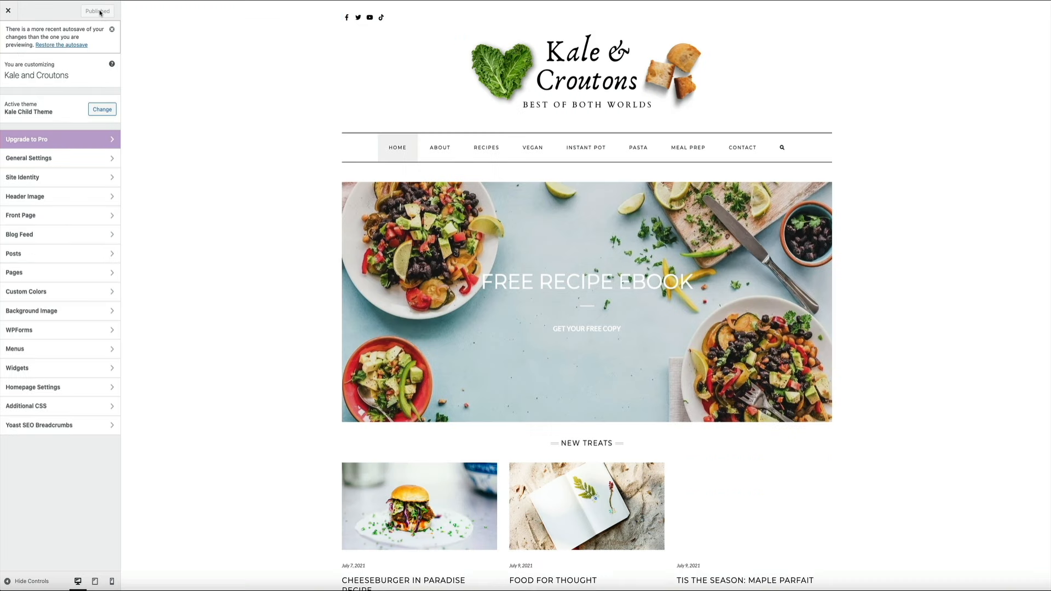
left_click(112, 30)
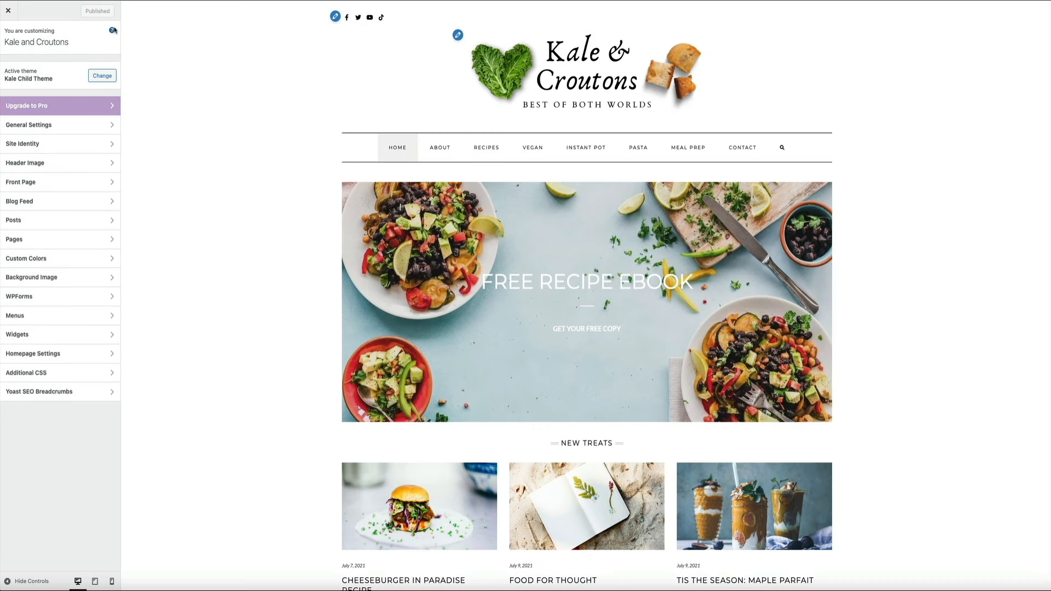
left_click(109, 335)
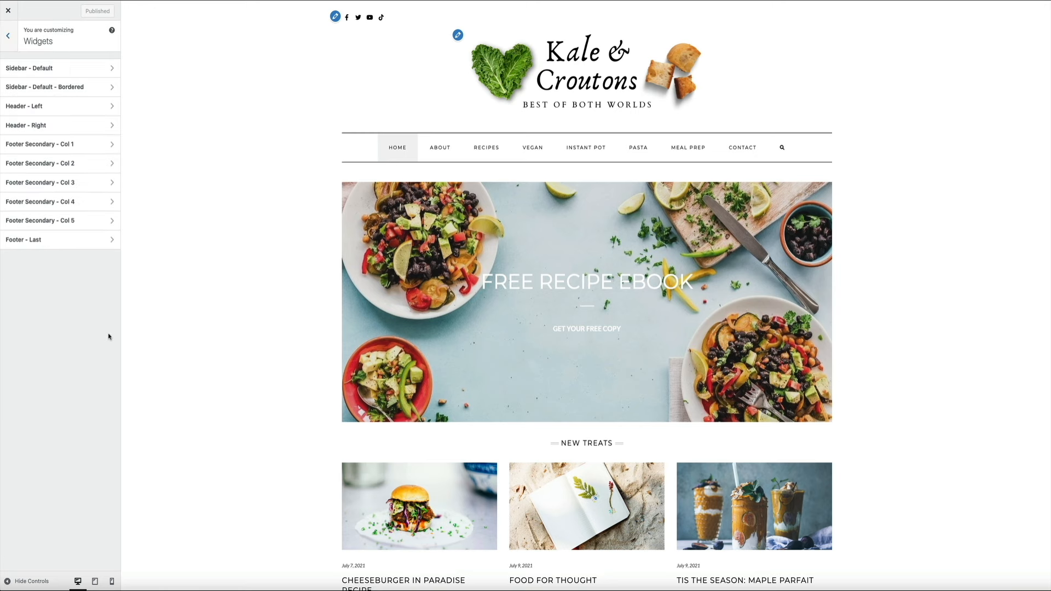
left_click(94, 68)
scroll(237, 314, "down", 15)
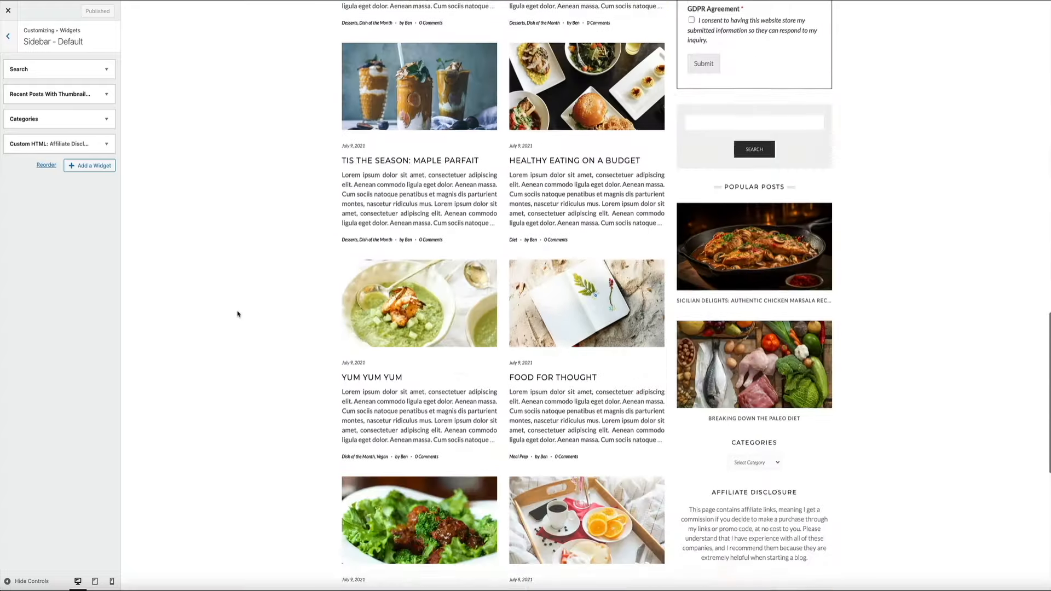
scroll(237, 314, "down", 6)
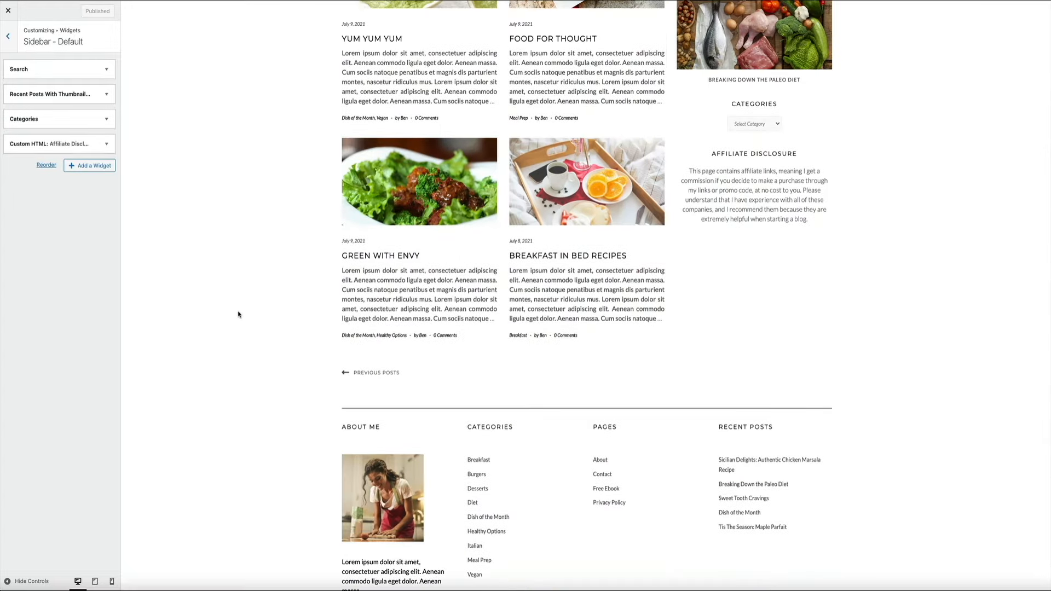
left_click(87, 165)
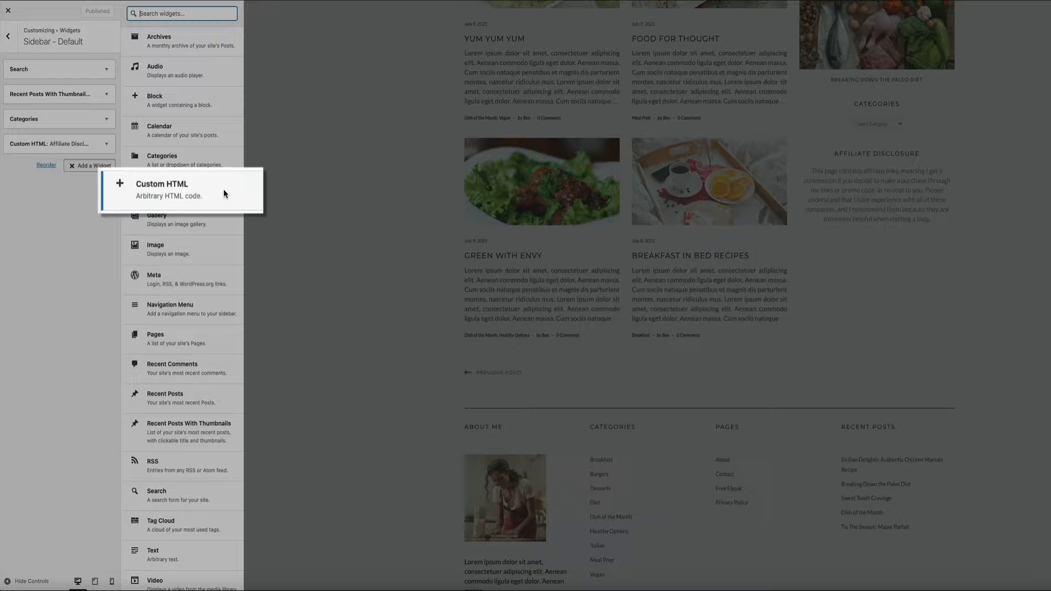
- Add a Custom HTML widget with the pasted iContact embed code, publish, and close the Customizer
left_click(222, 191)
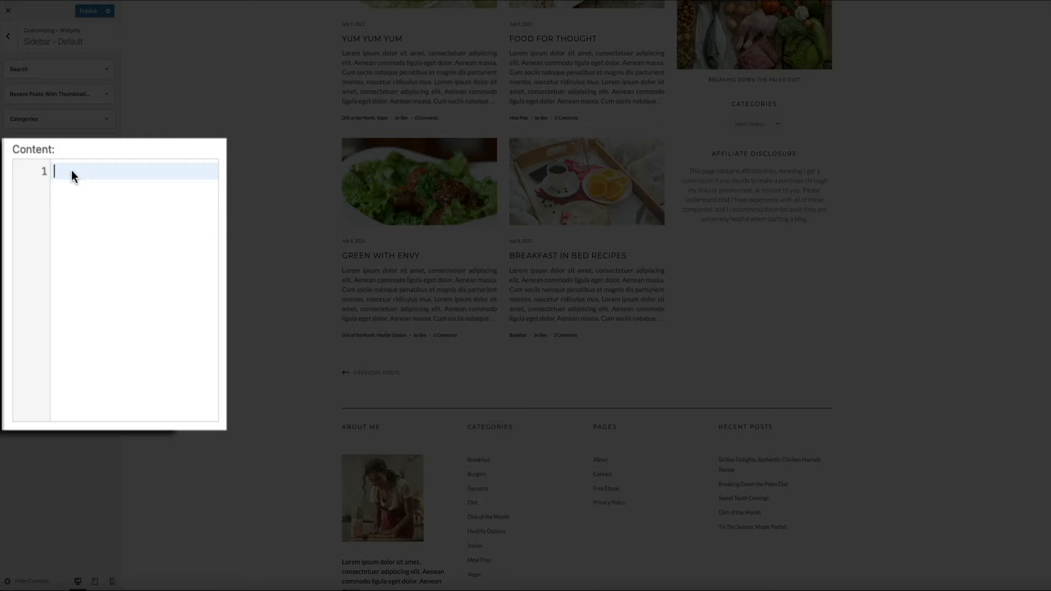
key("super+v")
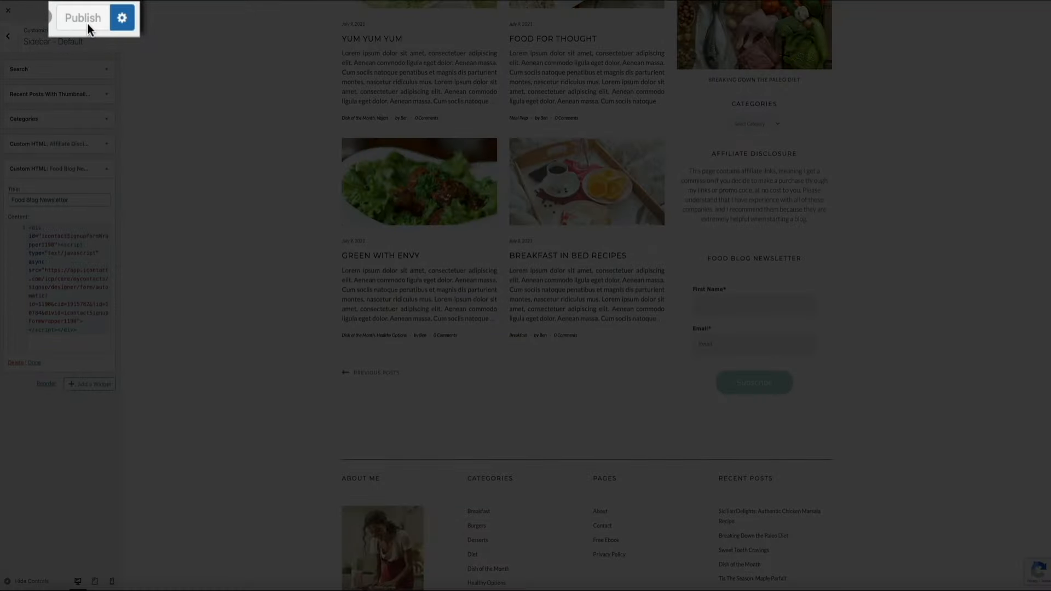
left_click(90, 16)
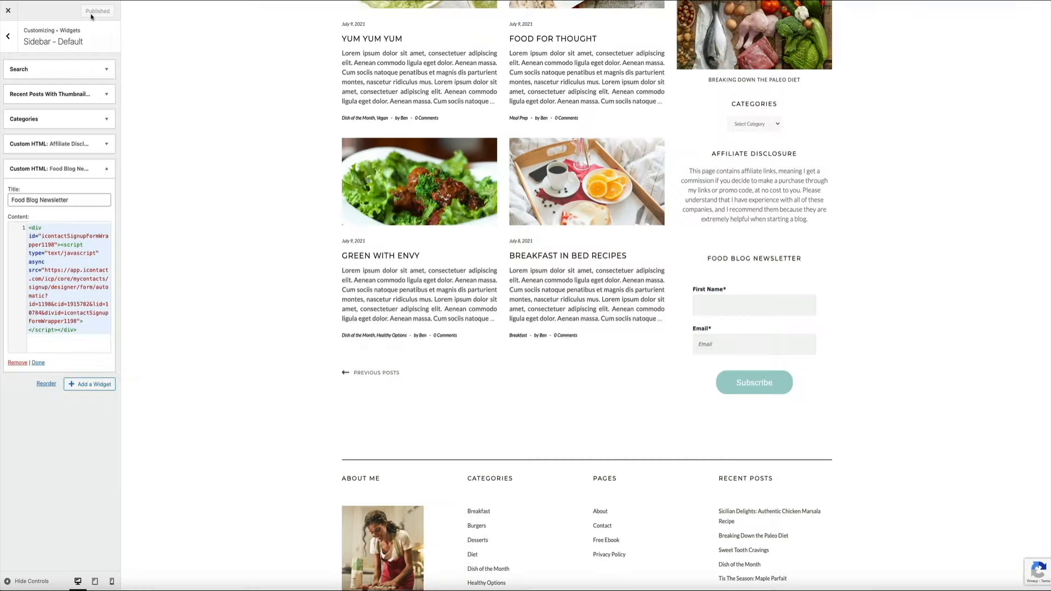
left_click(11, 11)
- On the live site's sidebar form, fill in a test first name and email and submit
scroll(223, 227, "down", 15)
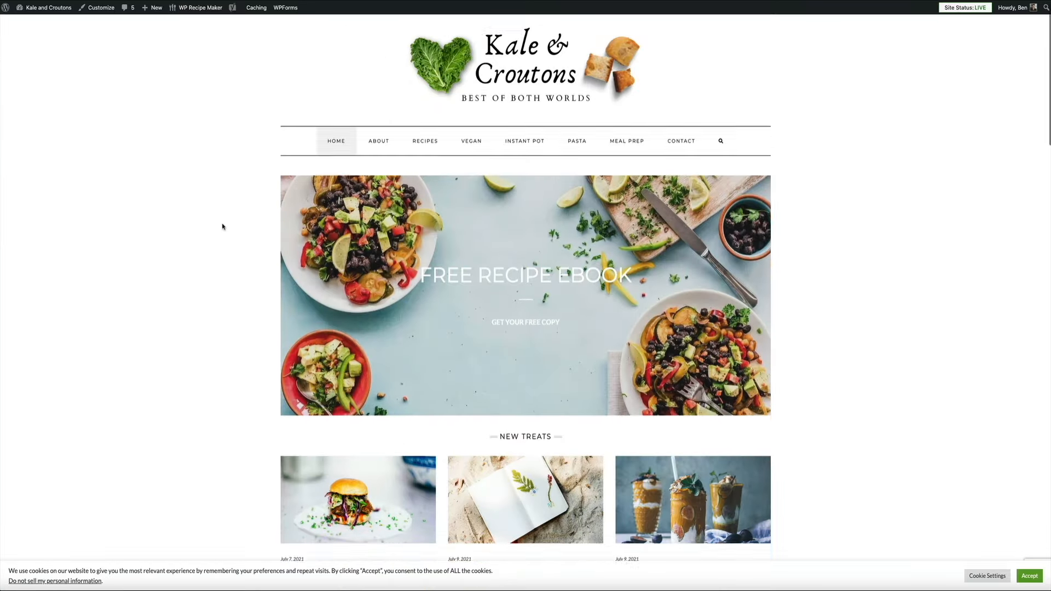
scroll(223, 227, "down", 10)
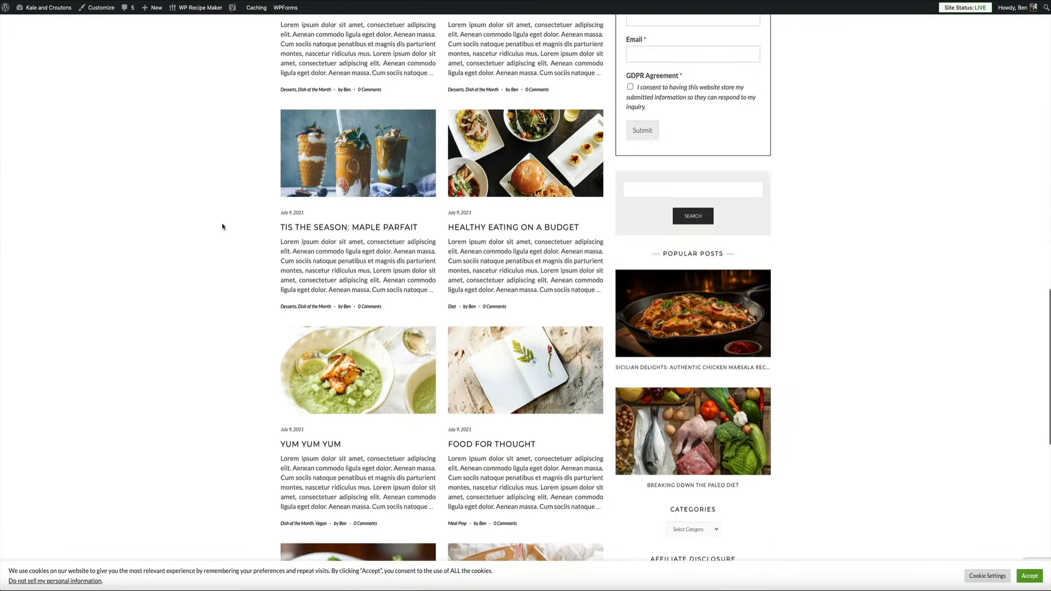
scroll(223, 227, "down", 3)
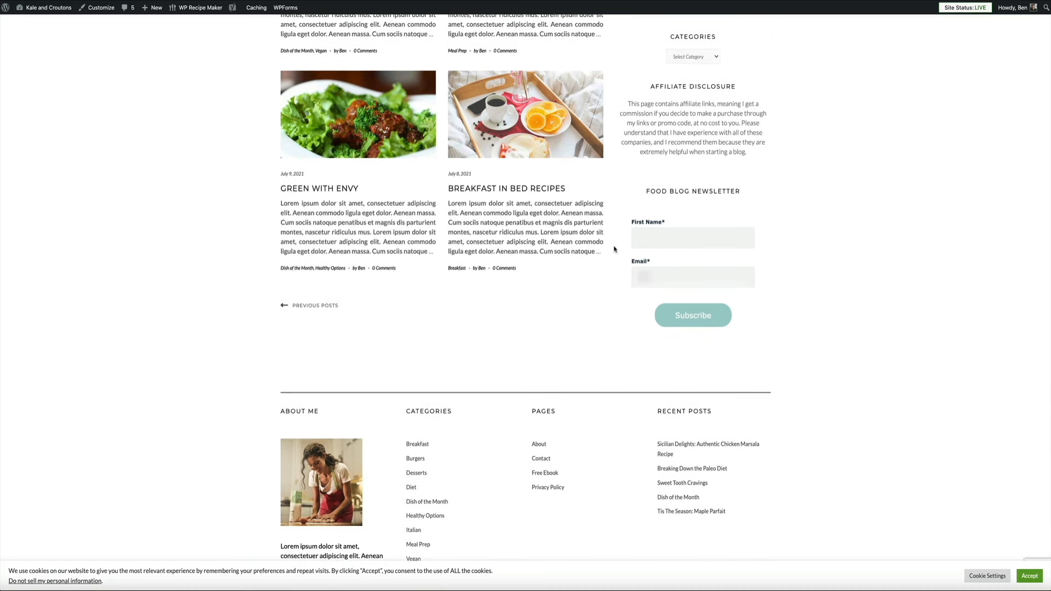
left_click(650, 240)
left_click(704, 262)
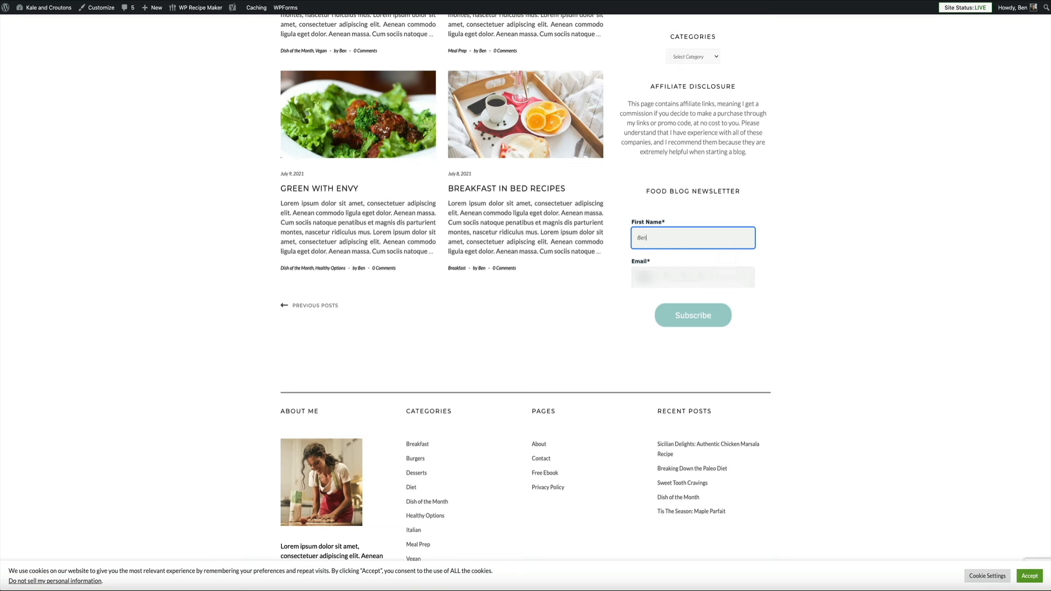
left_click(705, 277)
left_click(694, 323)
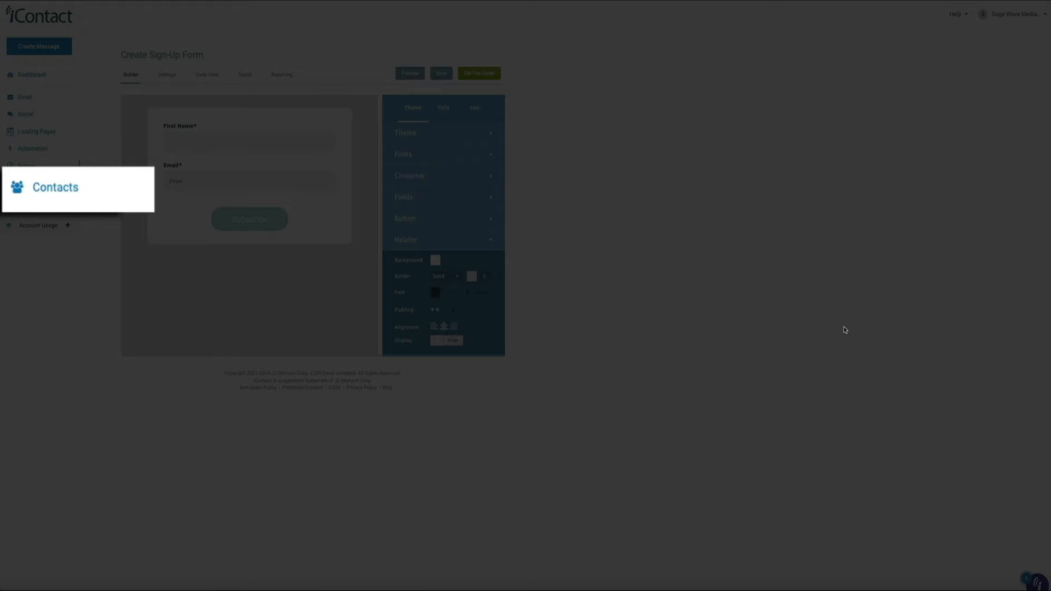
- On the Contacts page, filter the list dropdown to Food Blog Newsletter
left_click(53, 188)
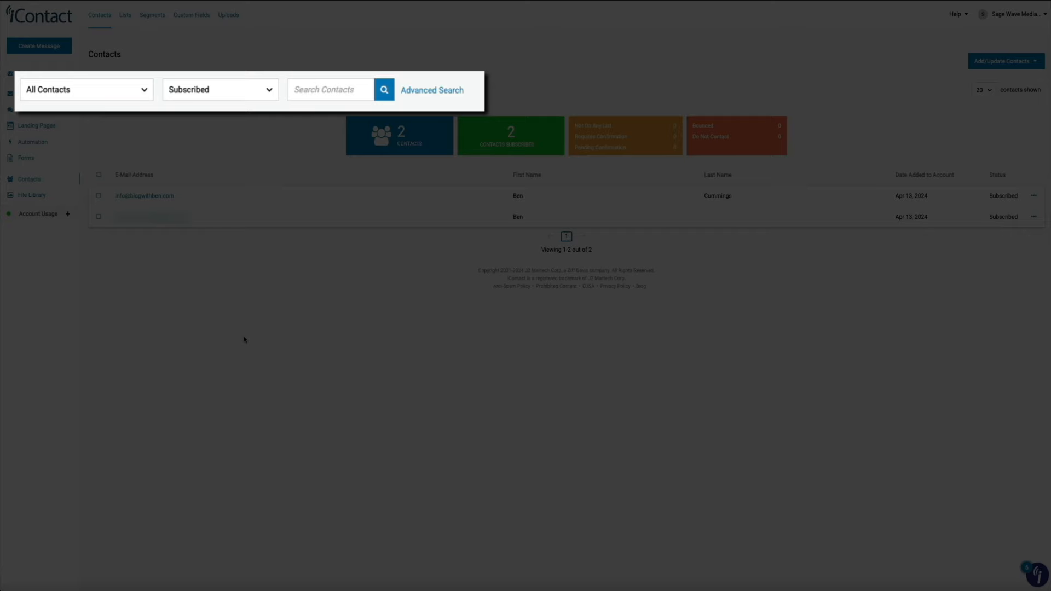
left_click(147, 92)
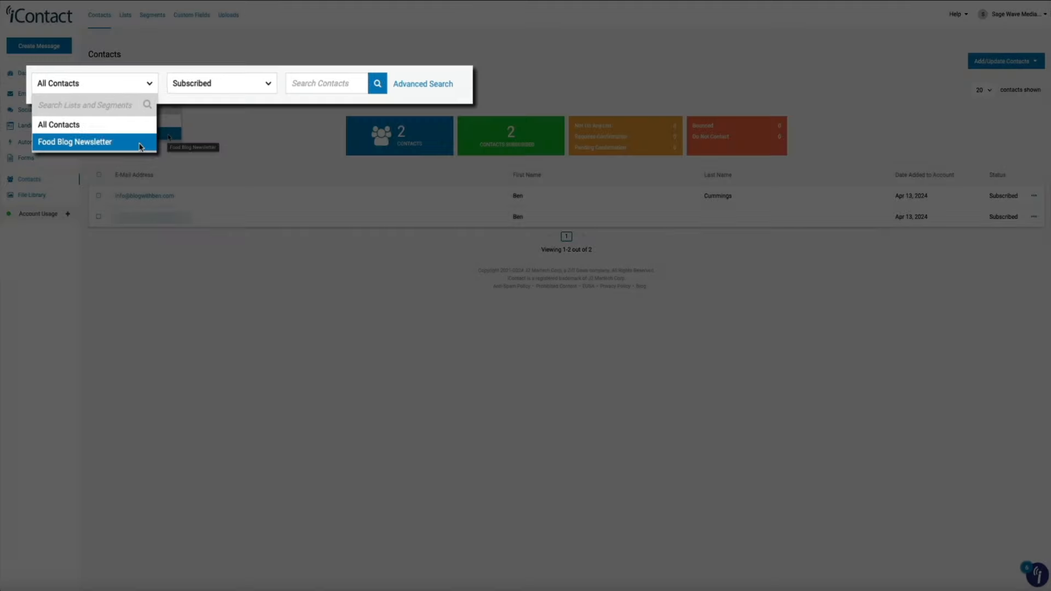
left_click(169, 137)
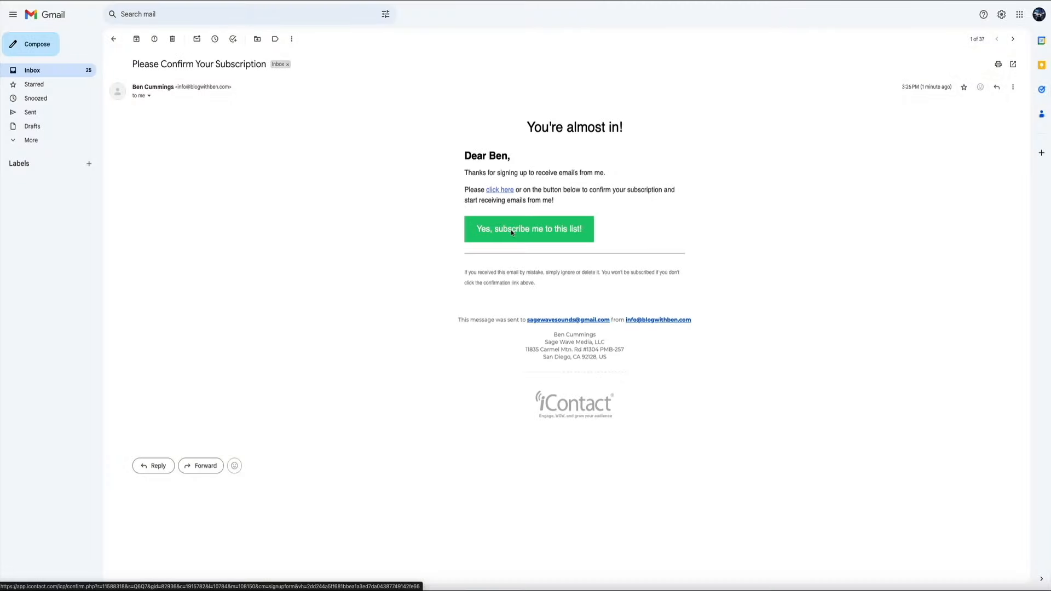
- Confirm the Food Blog Newsletter subscription with the email's 'Yes, subscribe me to this list!' button
left_click(511, 229)
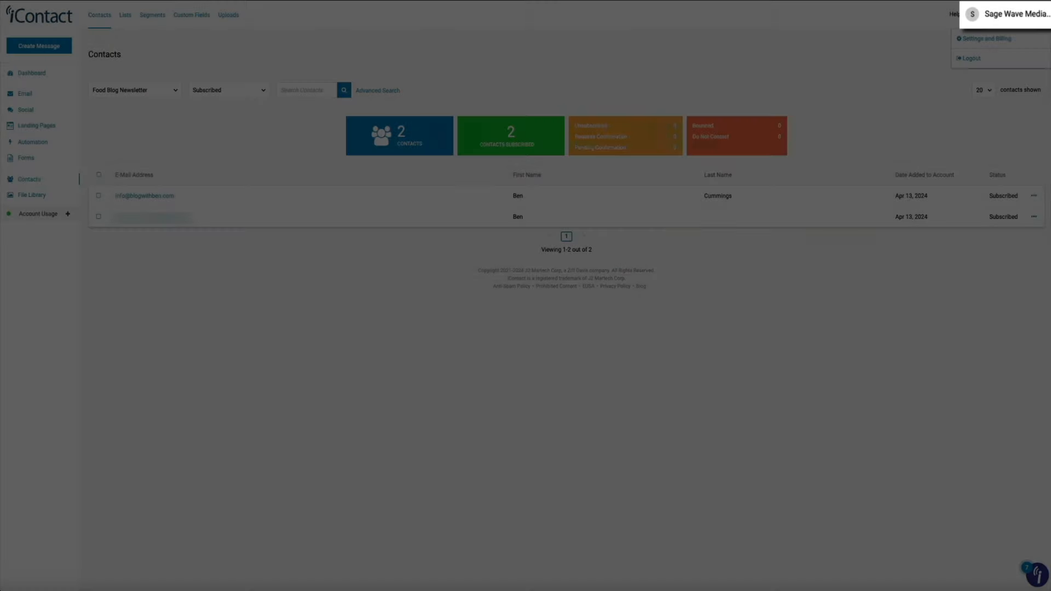
- Go to Settings and Billing from the account menu and open Confirmation Messages
left_click(1043, 15)
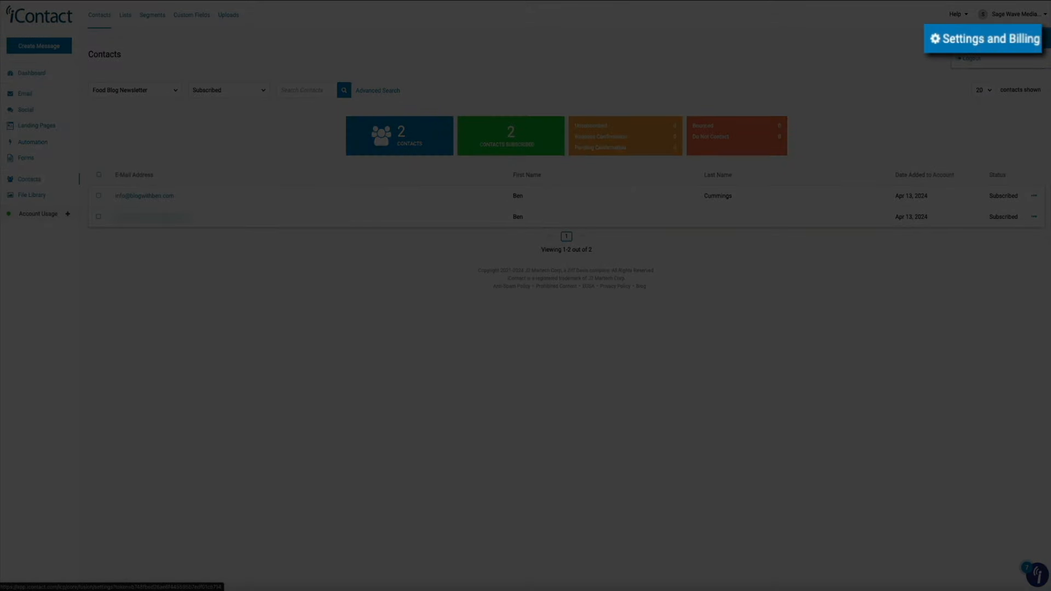
left_click(1022, 42)
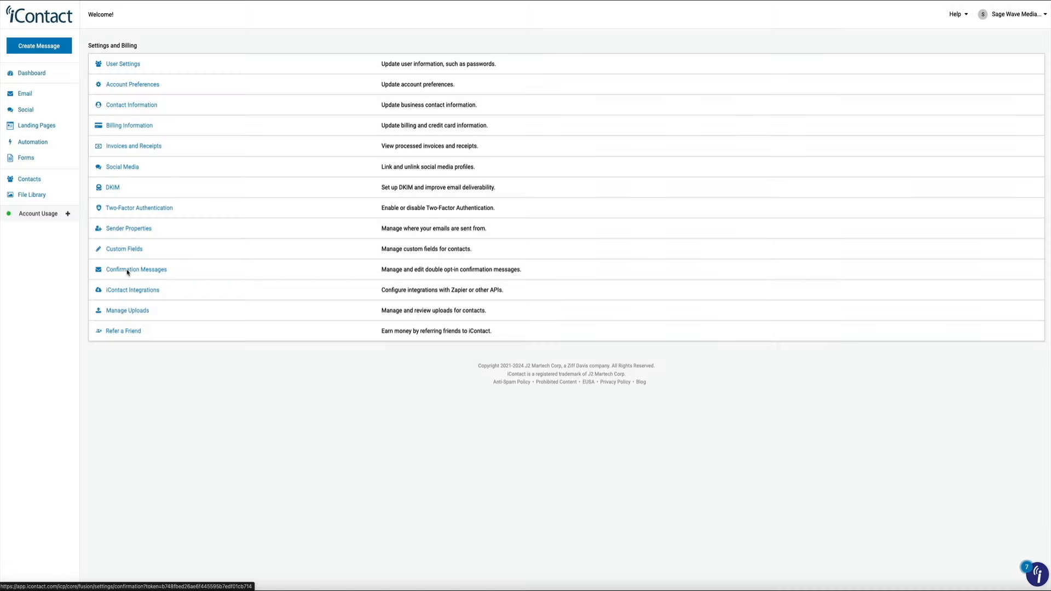
left_click(126, 270)
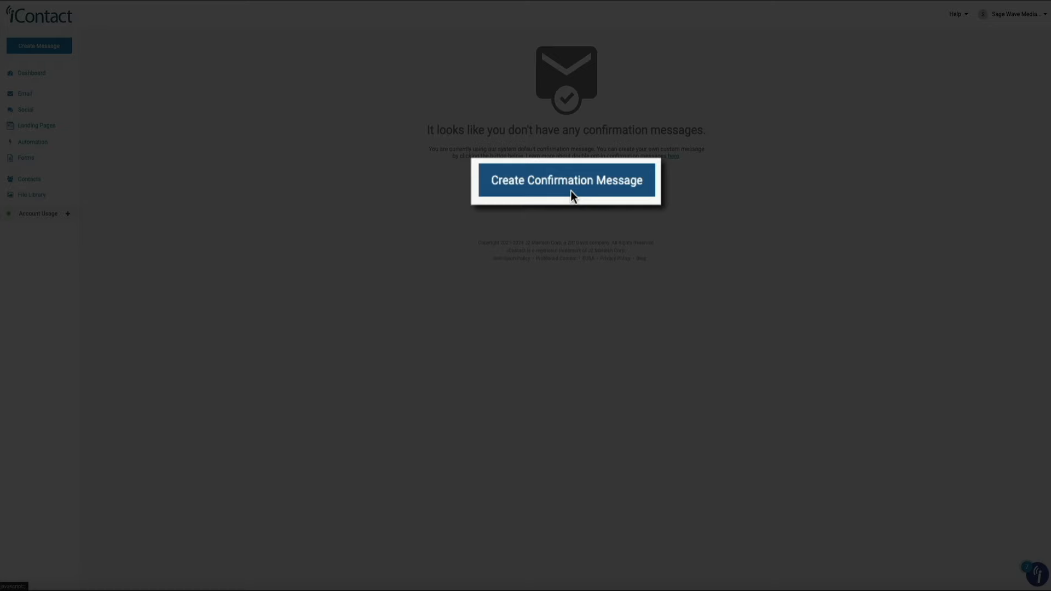
- Start a custom confirmation message and save the sender's physical address when prompted
left_click(569, 186)
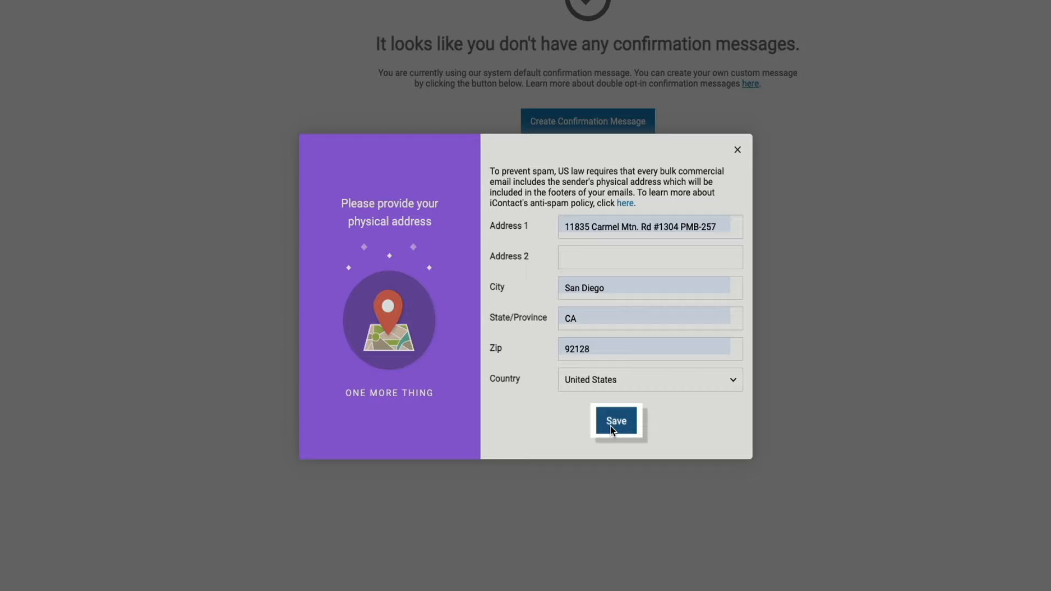
left_click(618, 438)
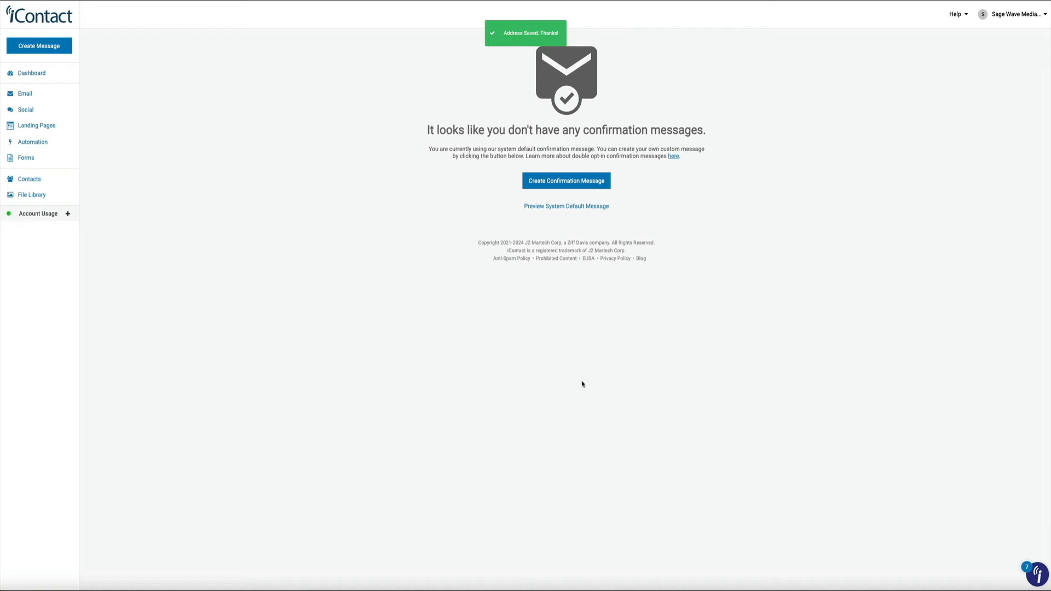
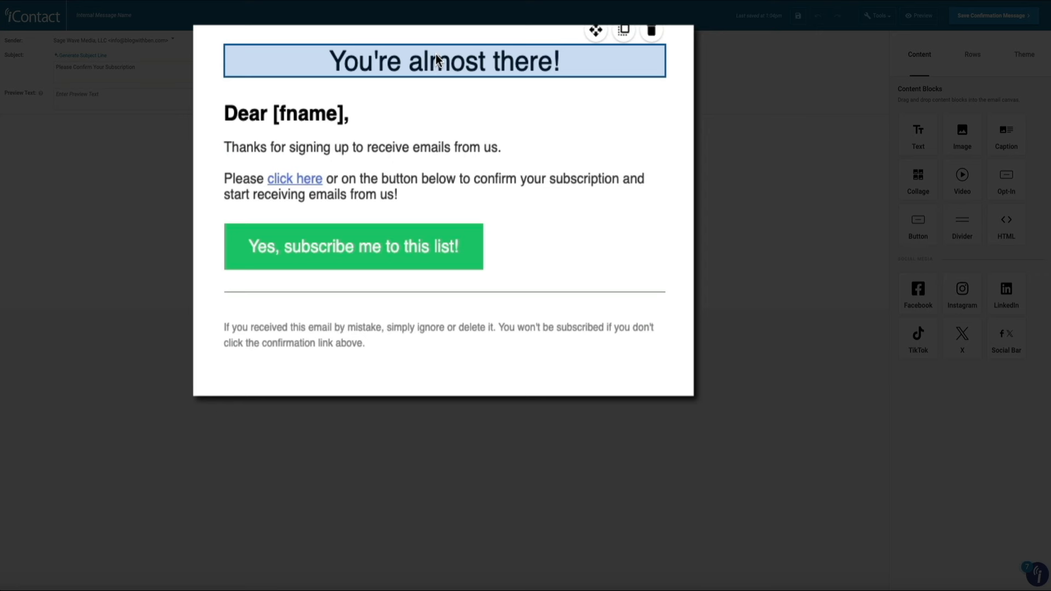
- Change the heading to "You're almost in!" and replace "us" with "me" in the thanks line
double_click(495, 57)
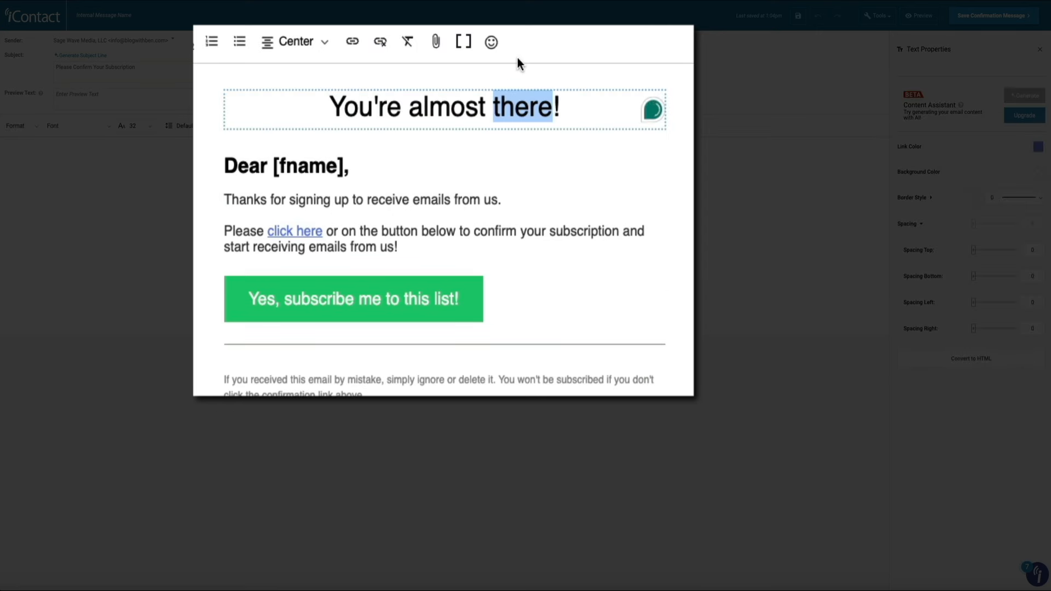
type("in")
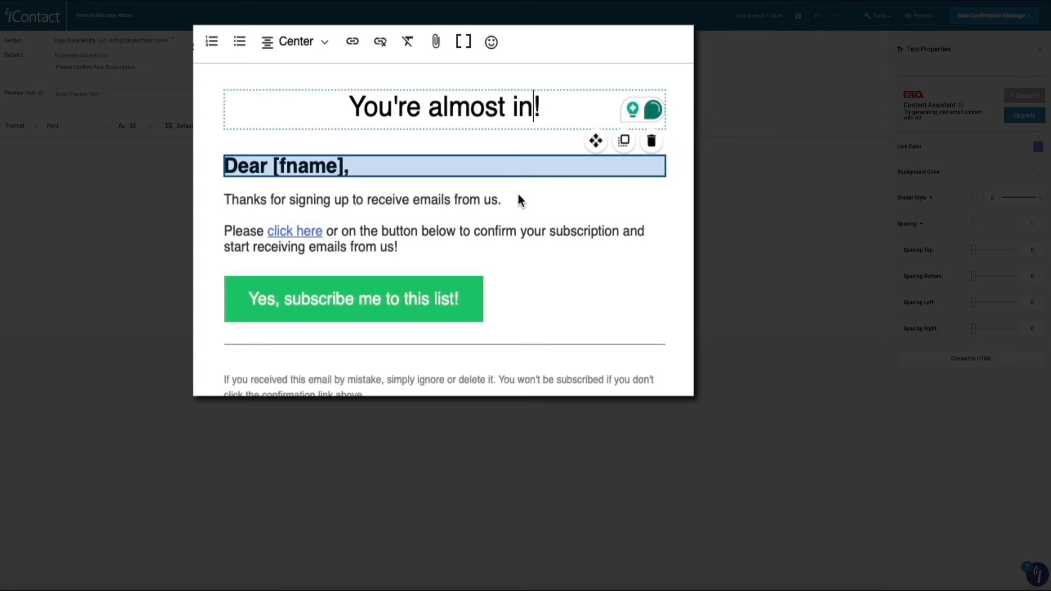
double_click(489, 199)
type("me")
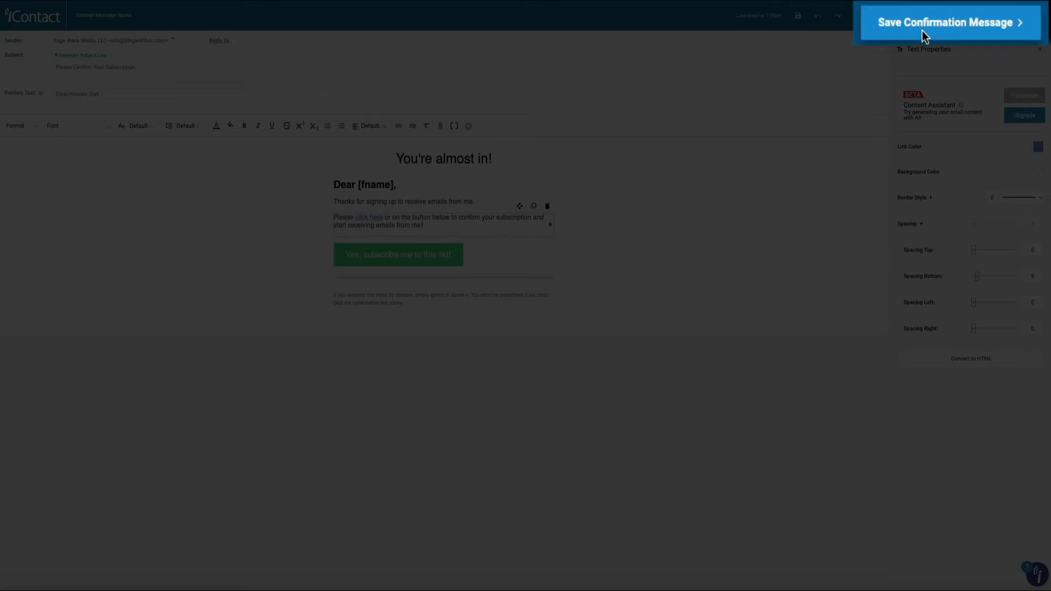
- Save the edited confirmation message to the Confirmation Messages list
left_click(921, 31)
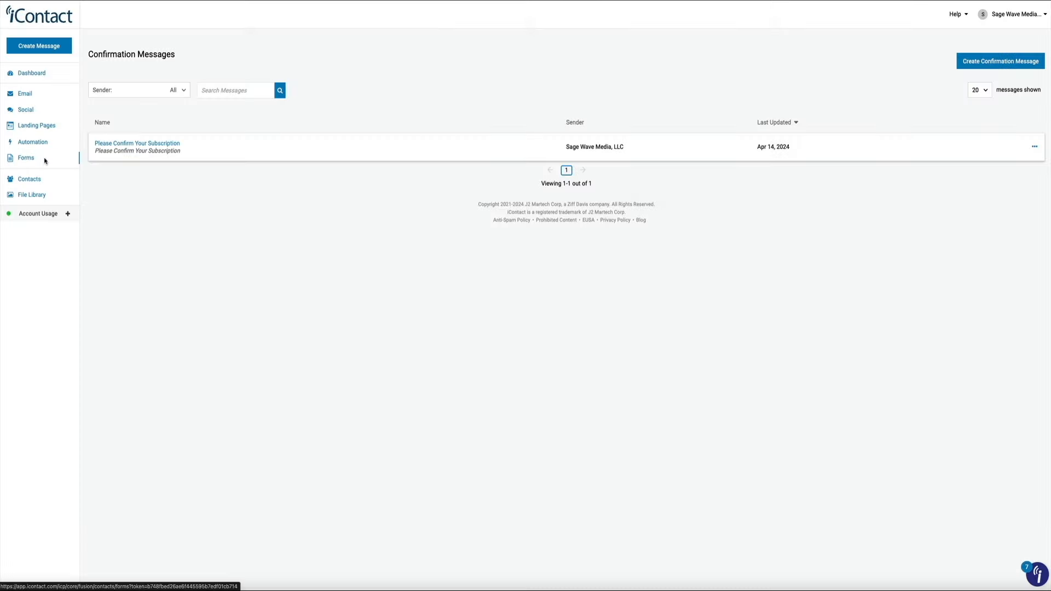
- Attach the Please Confirm Your Subscription message to the Food Blog Newsletter form
left_click(44, 159)
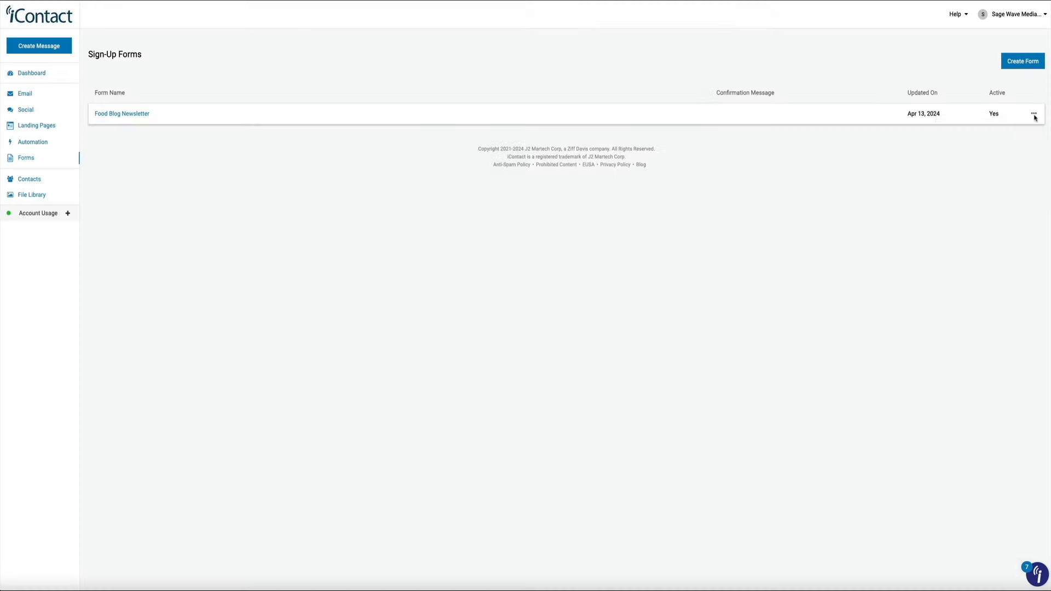
left_click(1034, 117)
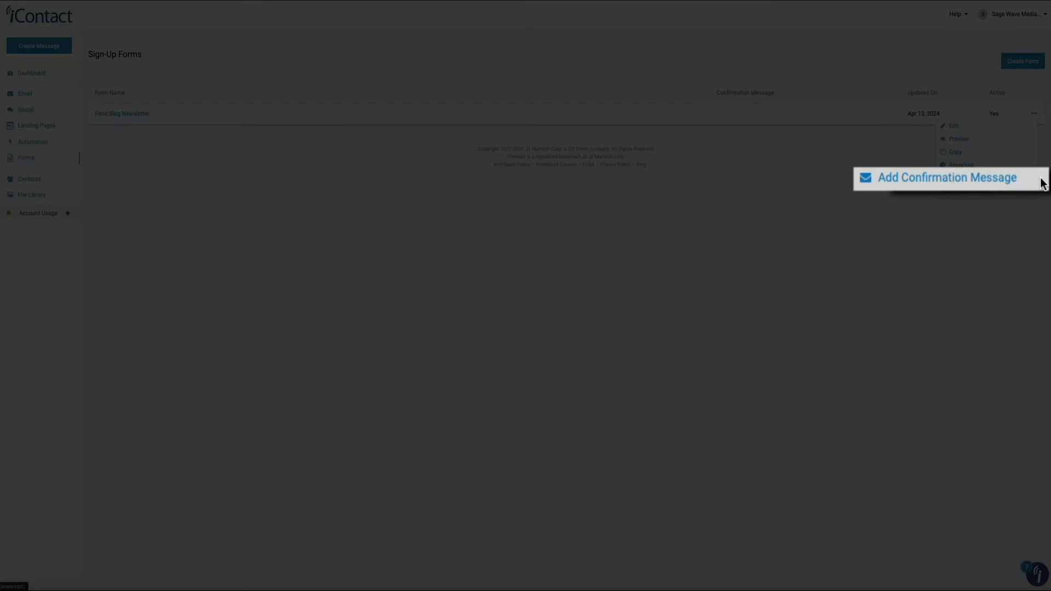
left_click(1030, 180)
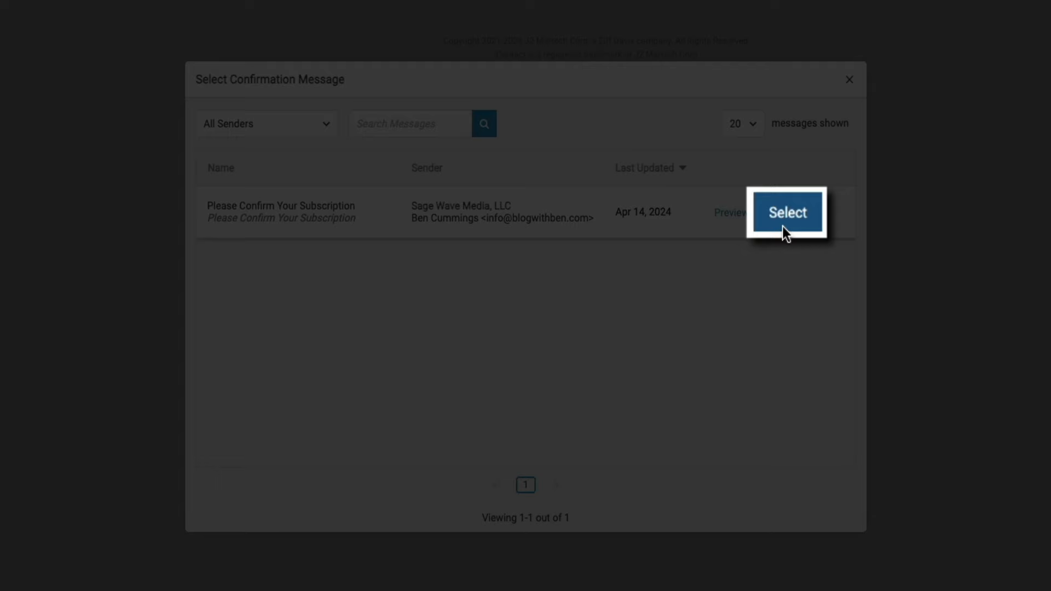
left_click(784, 230)
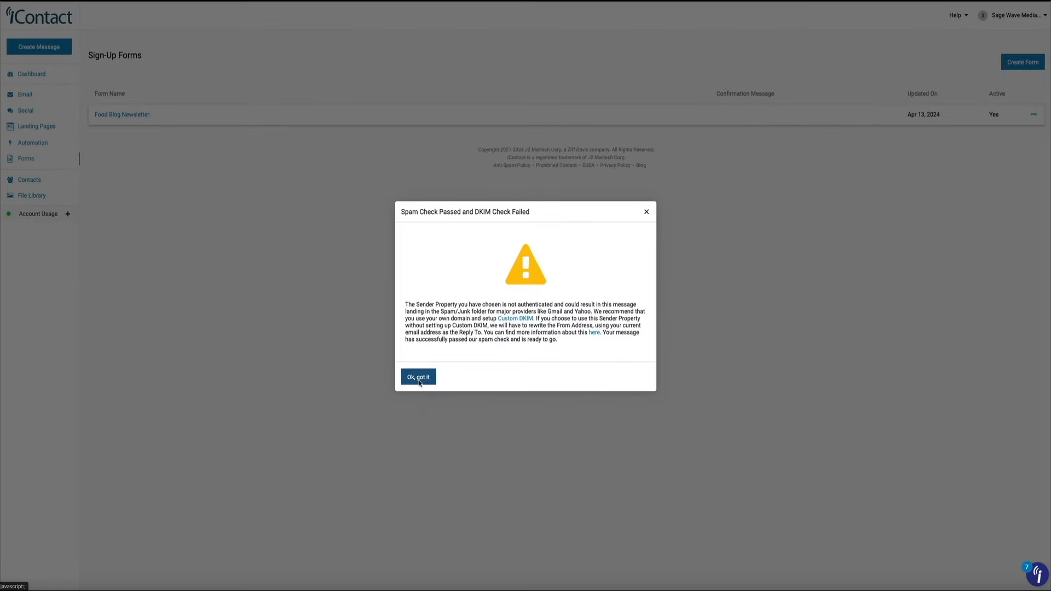
- Dismiss the DKIM warning and read the DKIM DNS Setup article's hosting provider instructions
left_click(340, 445)
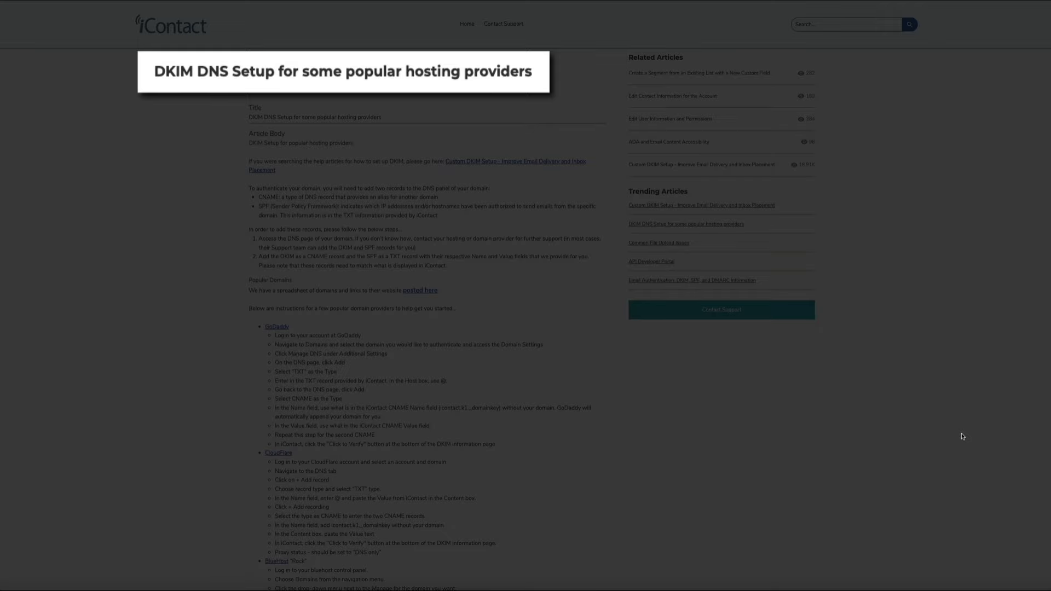
scroll(962, 437, "down", 2)
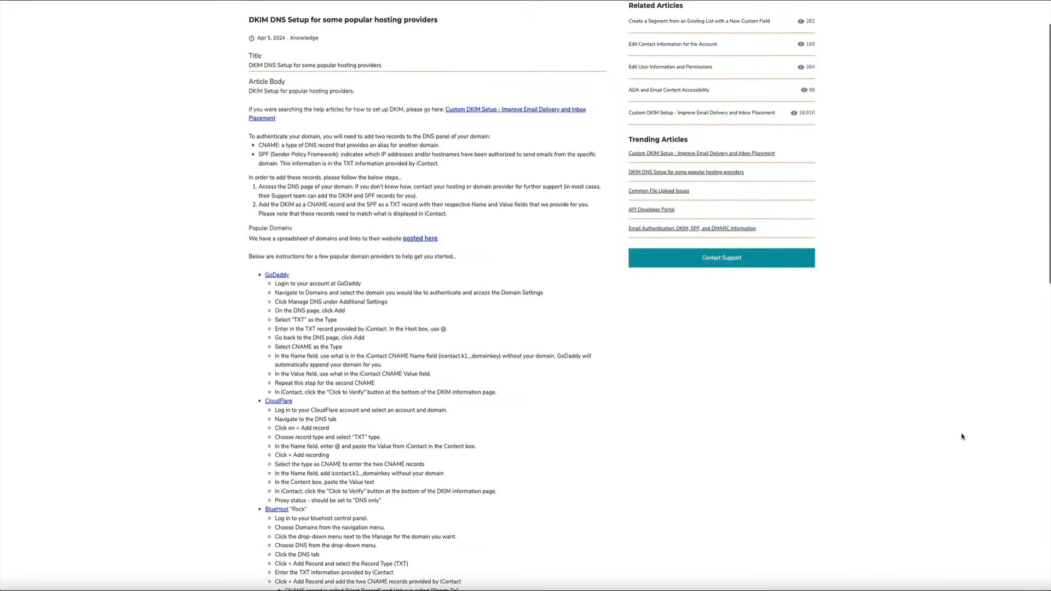
scroll(962, 436, "down", 2)
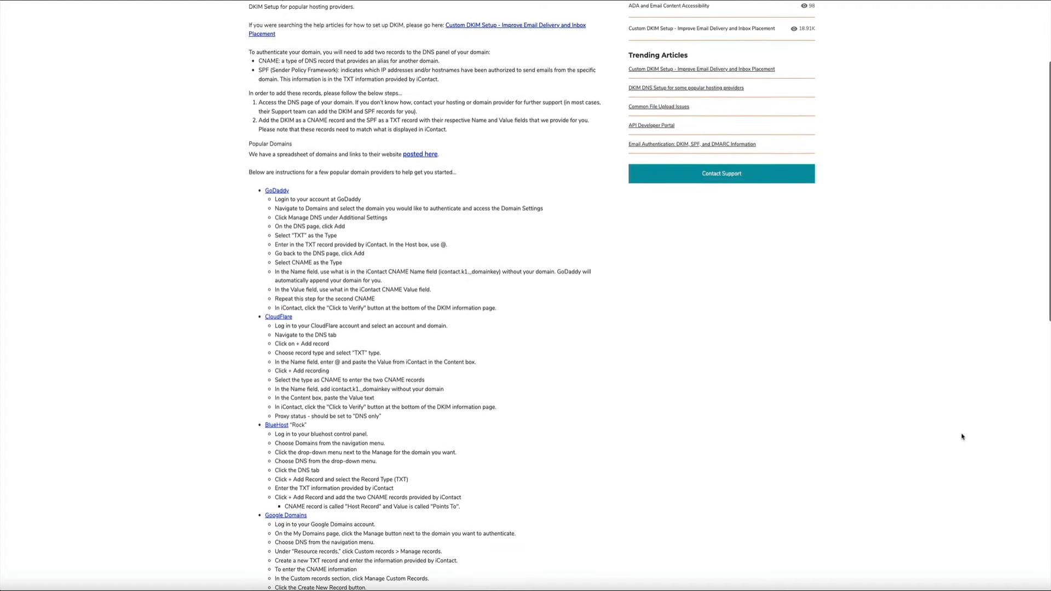
scroll(961, 436, "down", 2)
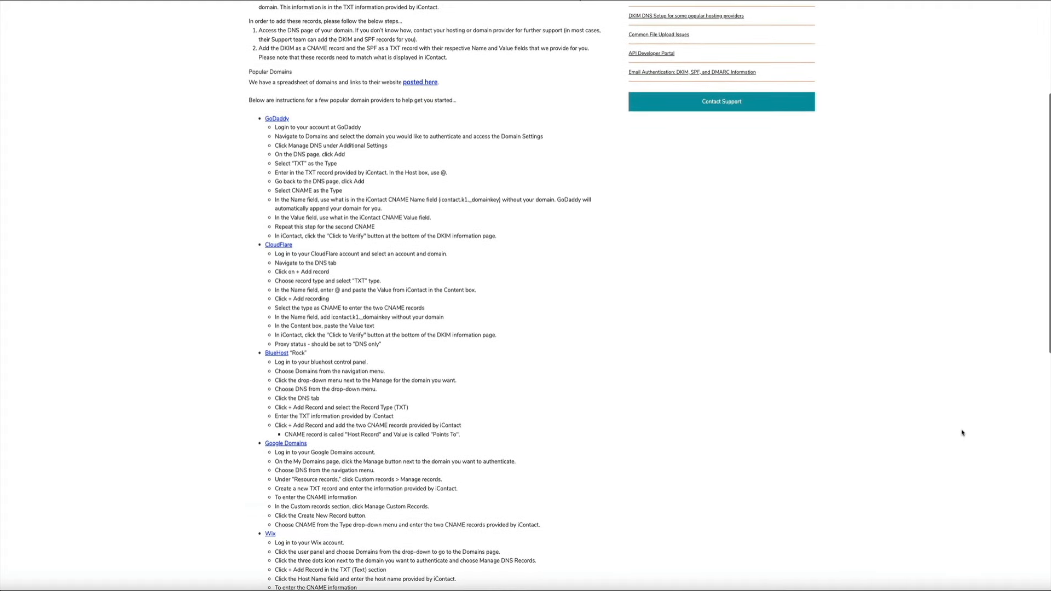
scroll(962, 432, "down", 2)
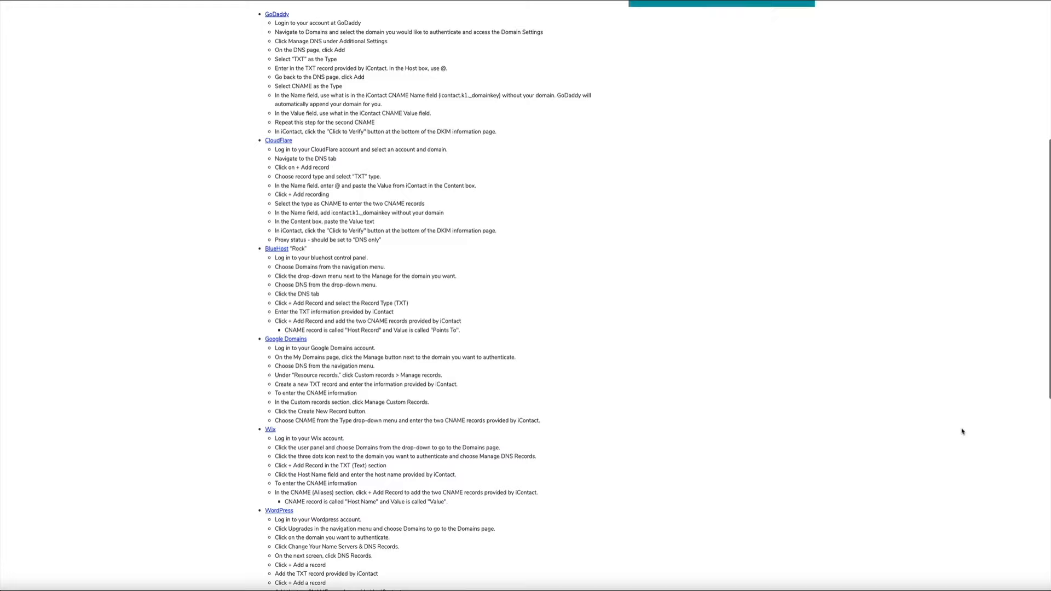
scroll(962, 432, "down", 2)
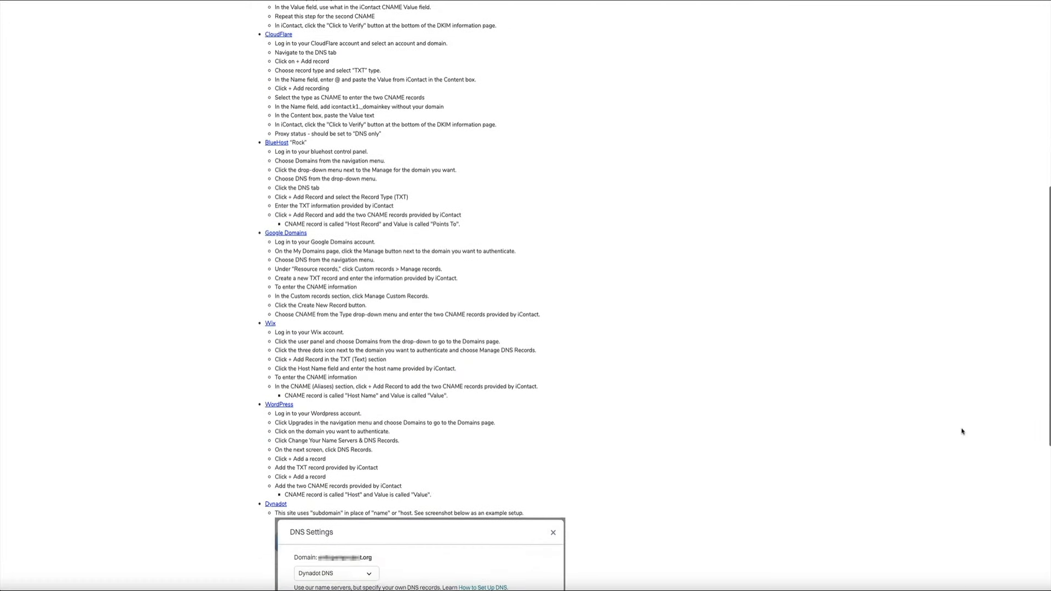
scroll(962, 432, "down", 2)
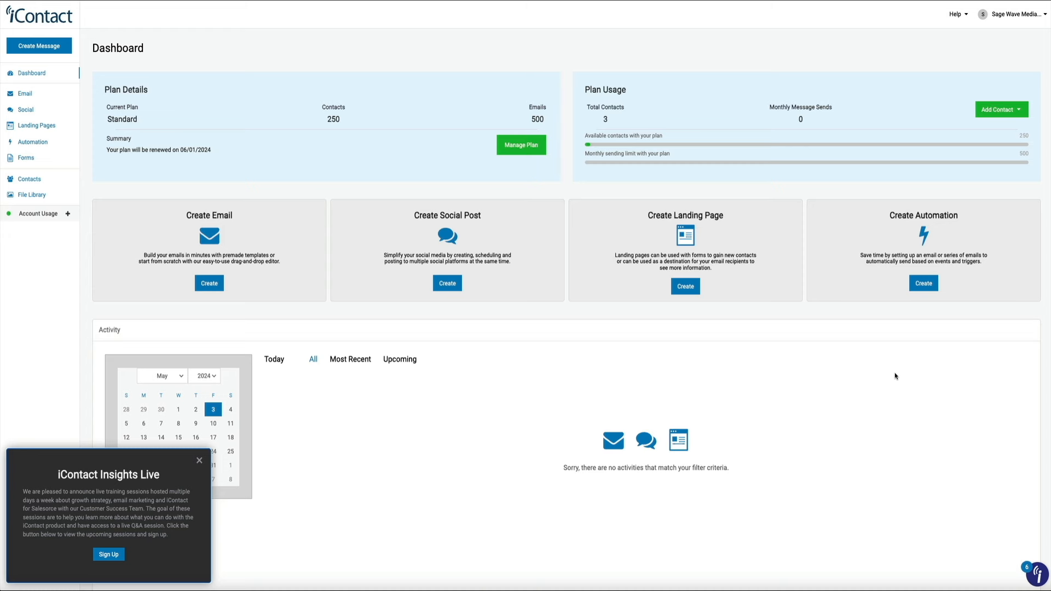
- Open the DKIM Setup page under Settings and Billing to check the sending domain
left_click(1045, 16)
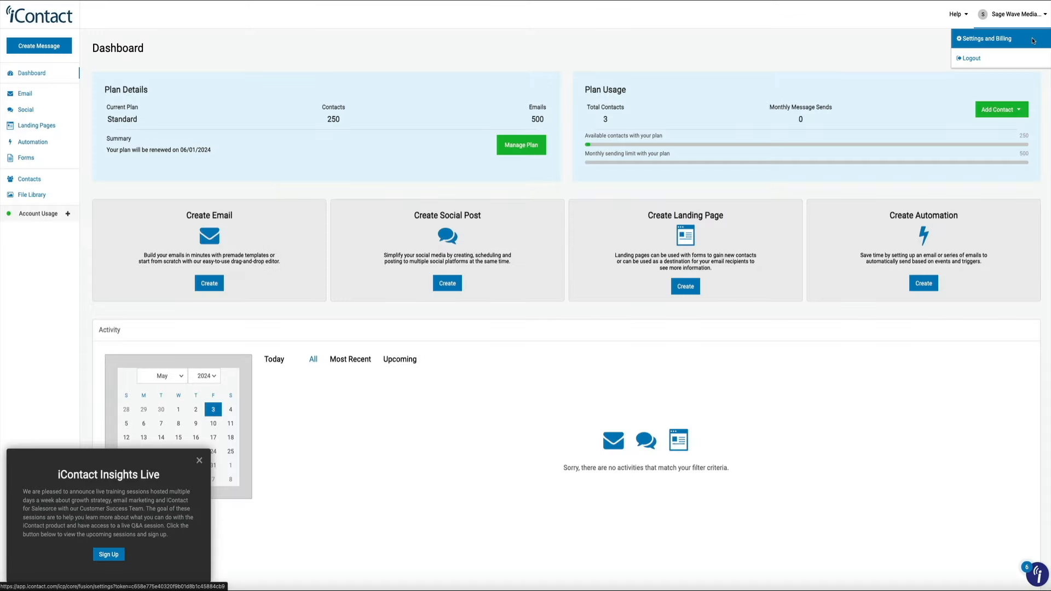
left_click(1032, 39)
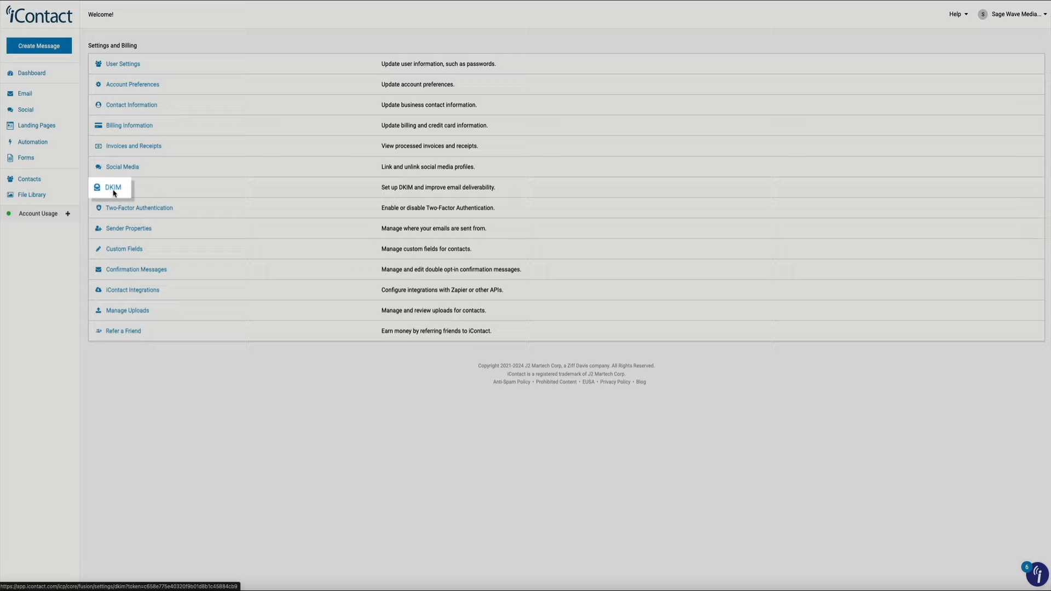
left_click(113, 187)
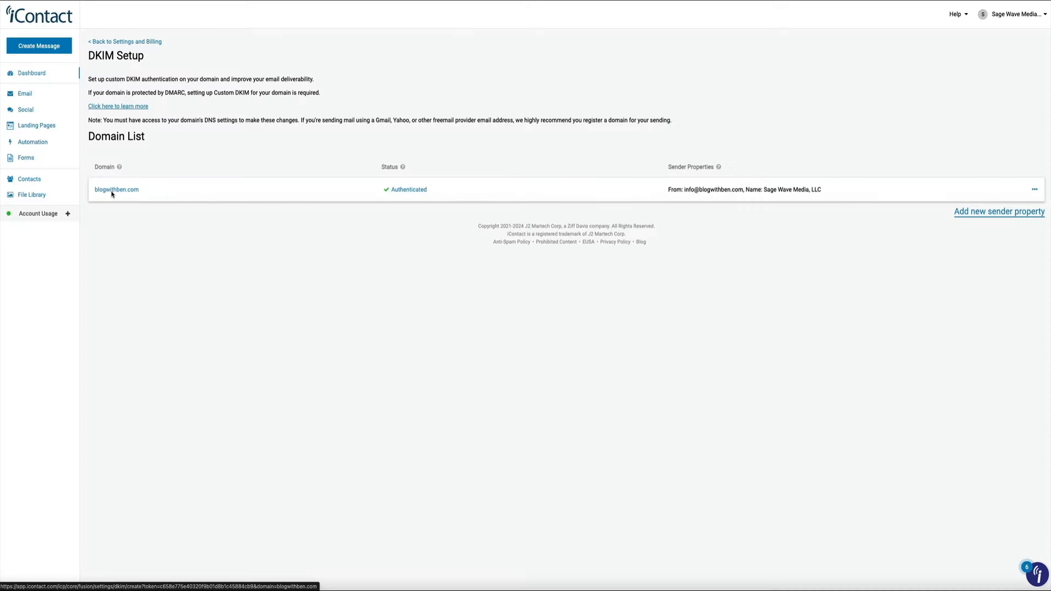
- View the sending domain's DKIM TXT and CNAME record details
left_click(111, 190)
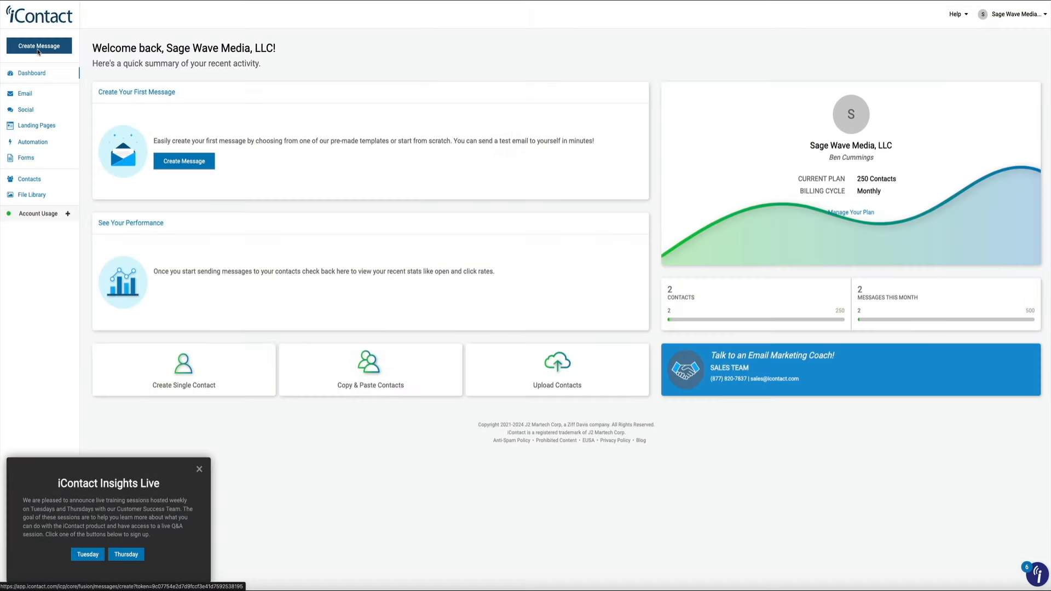
left_click(38, 49)
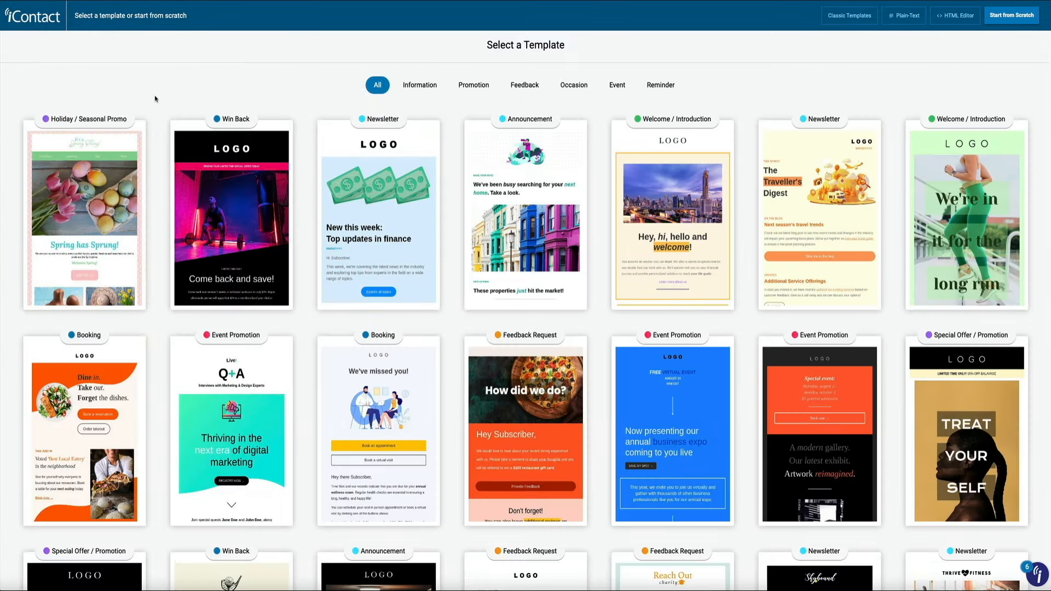
scroll(156, 103, "down", 5)
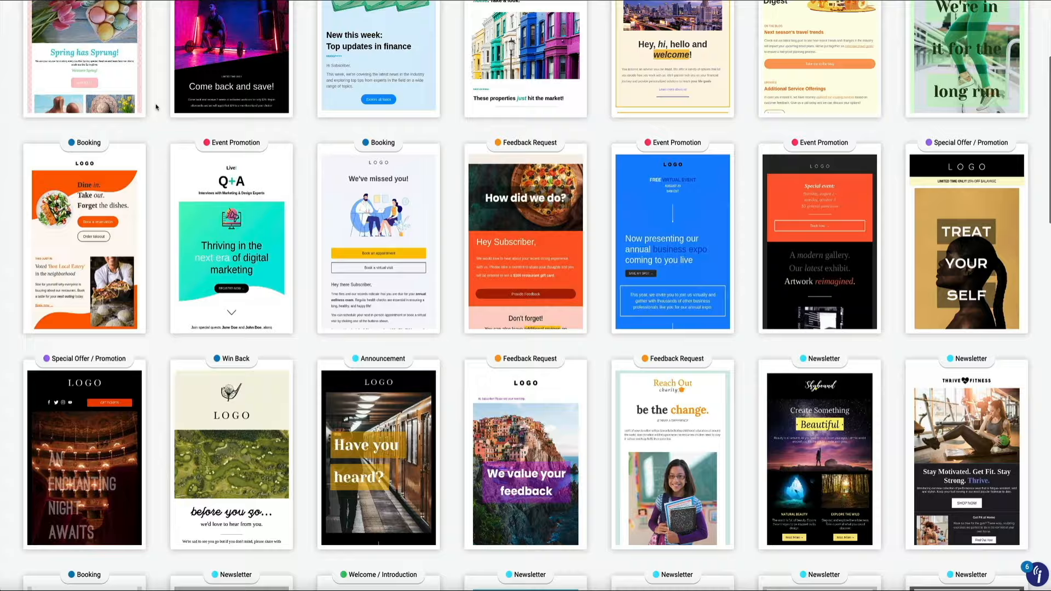
scroll(156, 107, "down", 5)
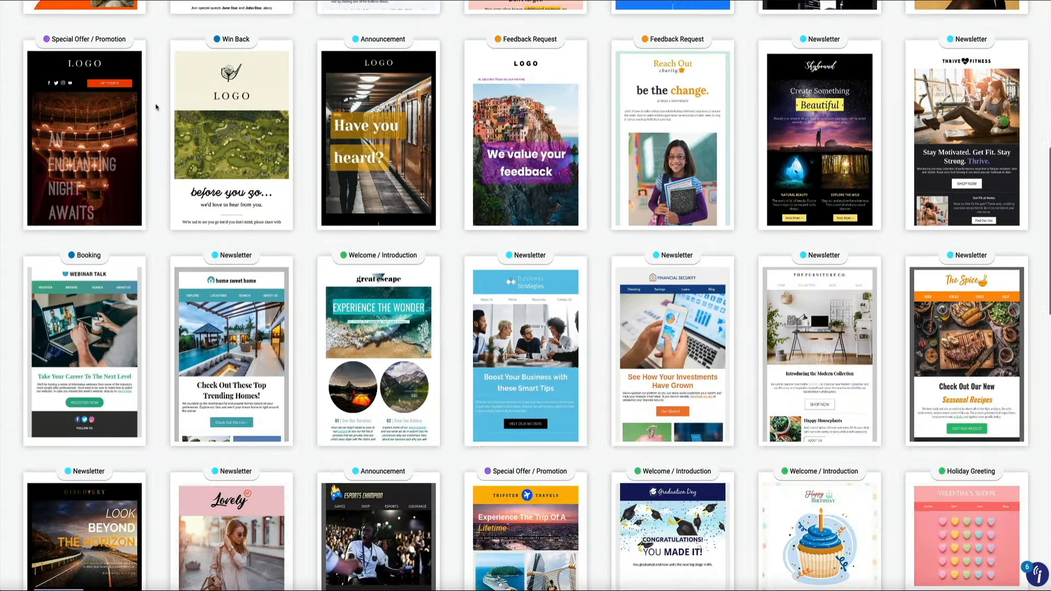
scroll(156, 107, "down", 5)
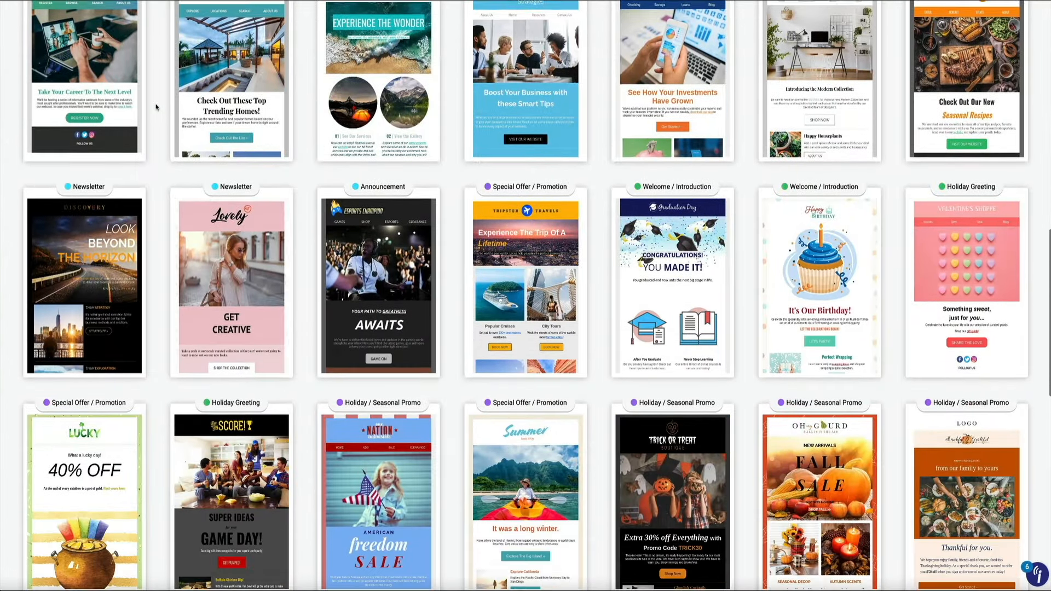
scroll(156, 107, "down", 7)
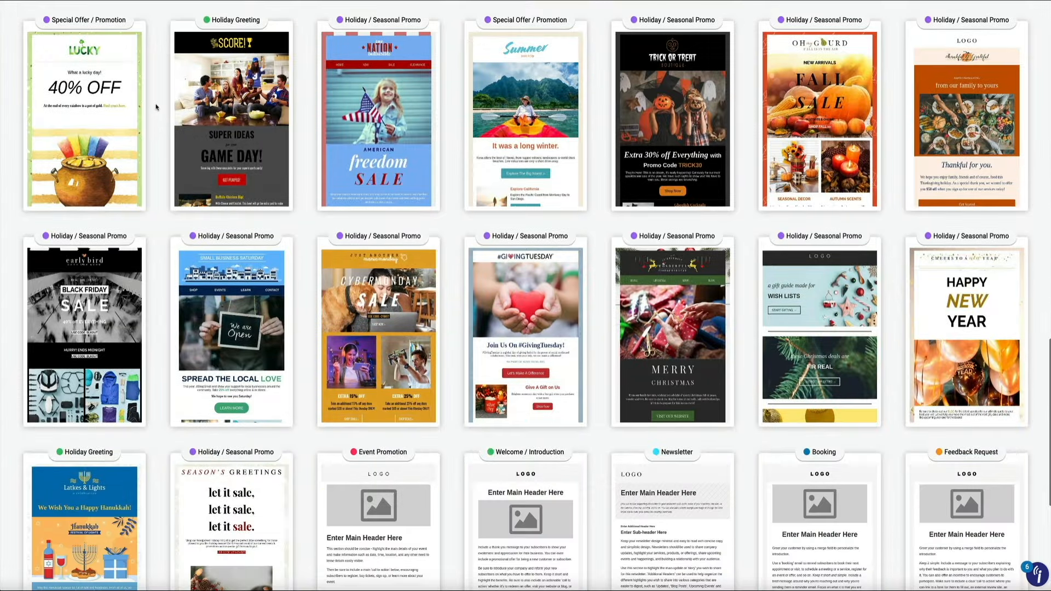
scroll(156, 107, "down", 5)
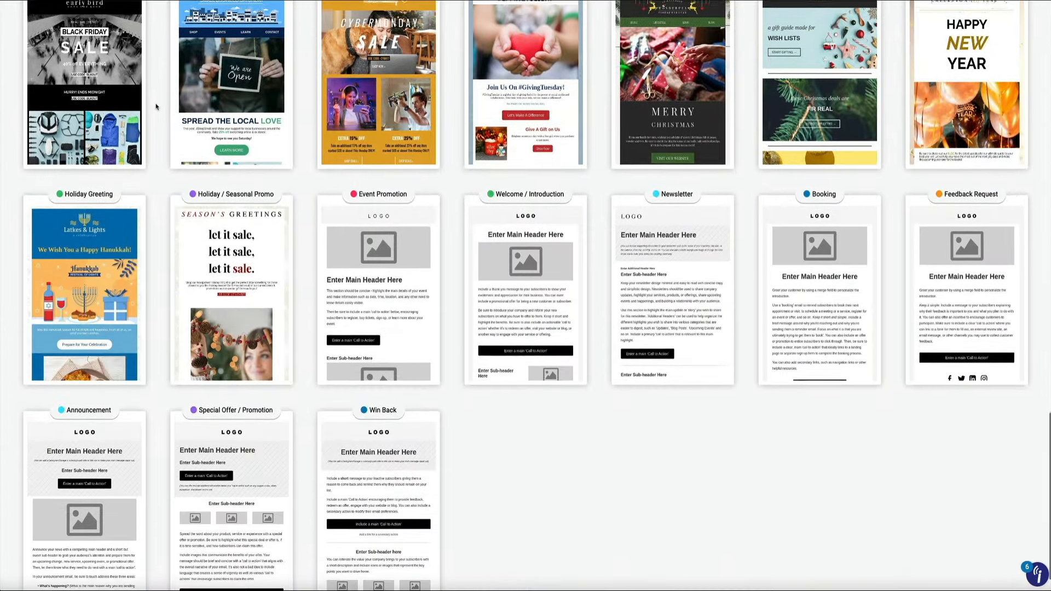
scroll(156, 108, "up", 4)
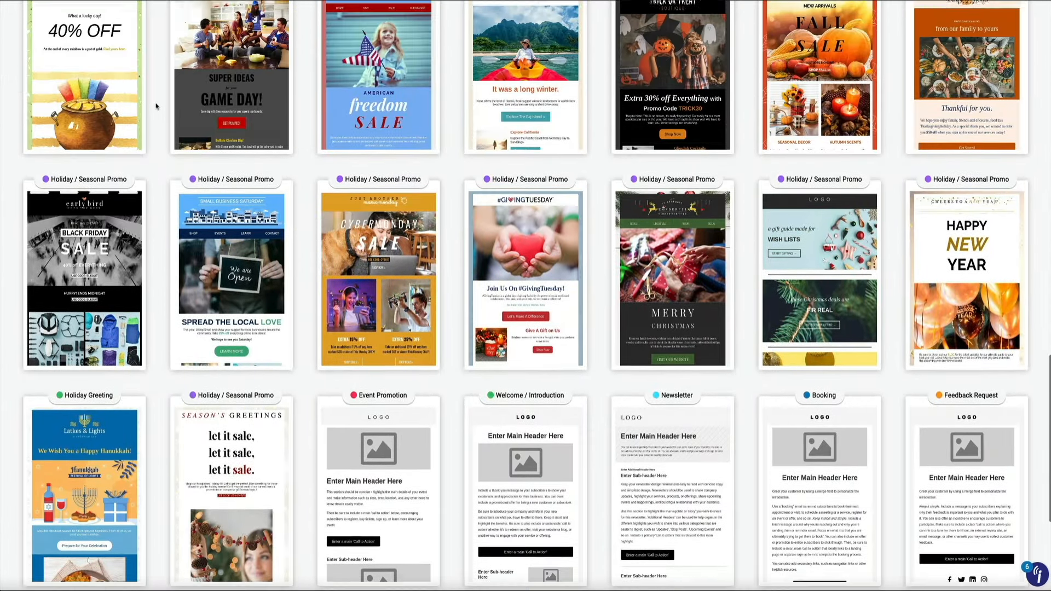
scroll(156, 106, "up", 9)
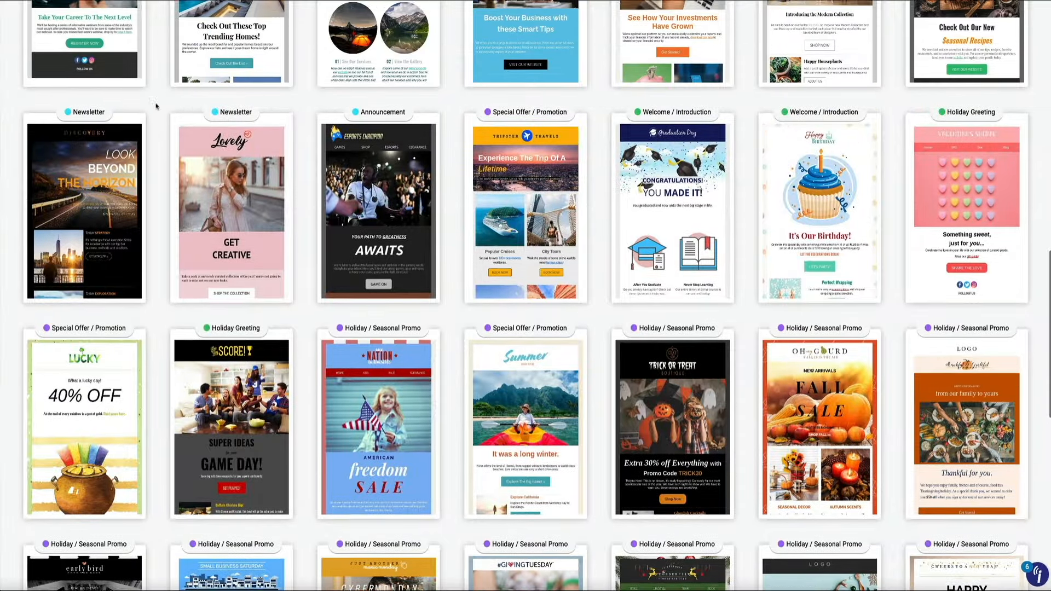
scroll(156, 106, "up", 2)
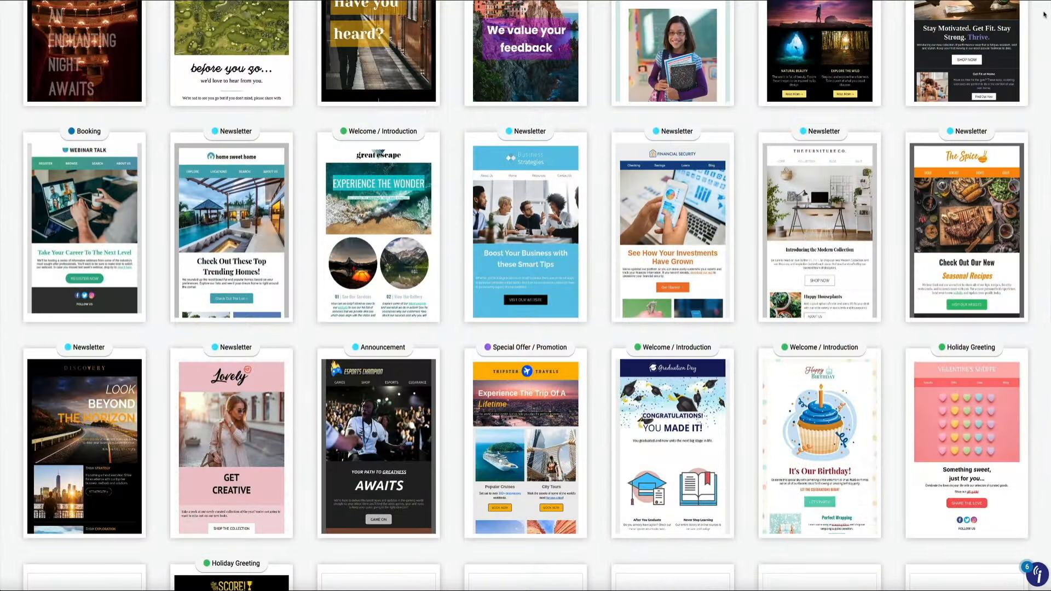
mouse_move(959, 256)
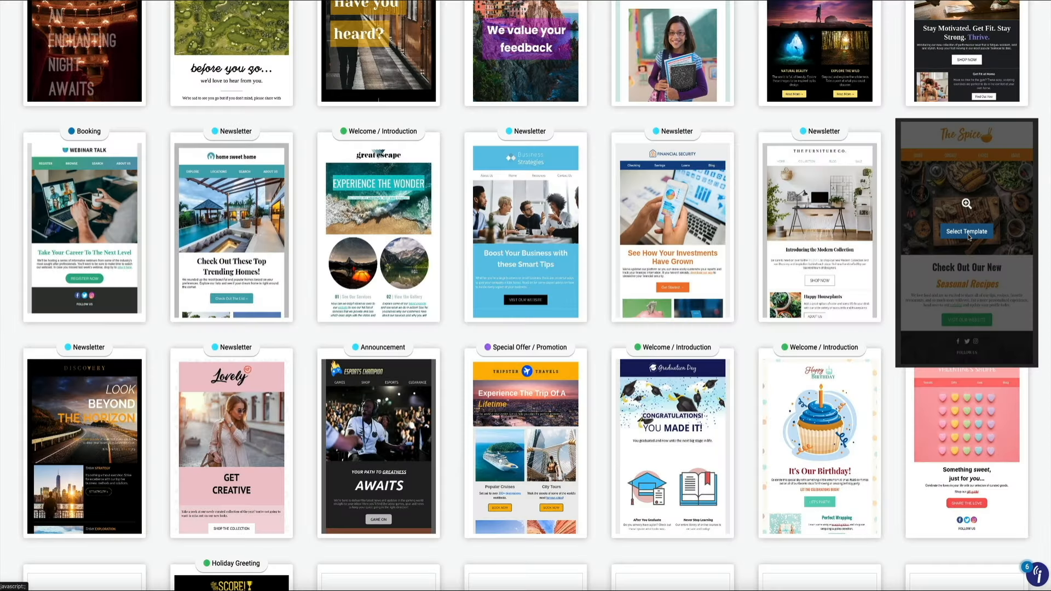
- Start a new message from The Spice template and dismiss the AI assistant tip
left_click(967, 231)
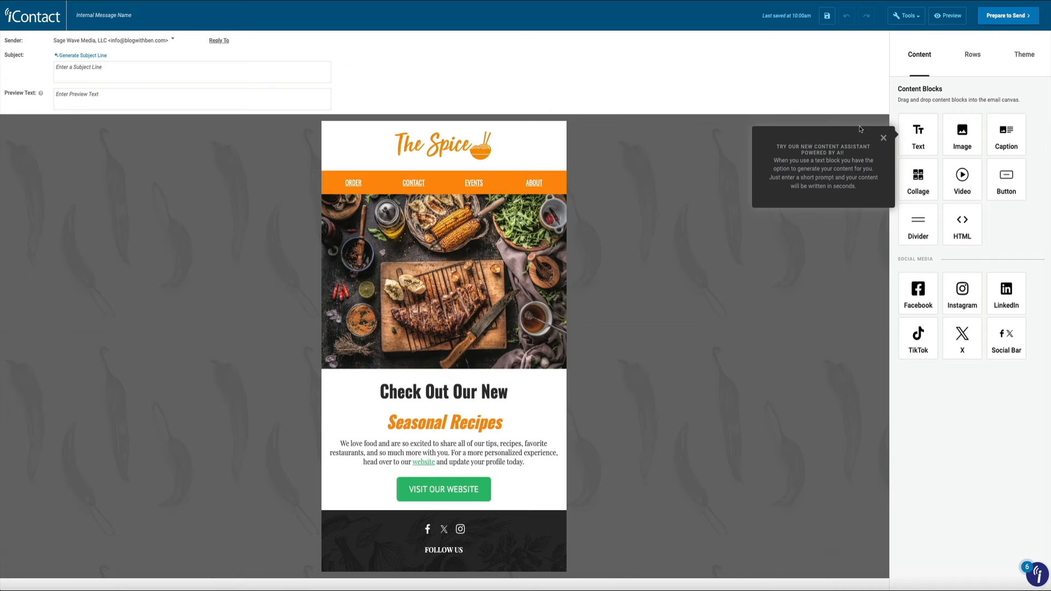
left_click(884, 138)
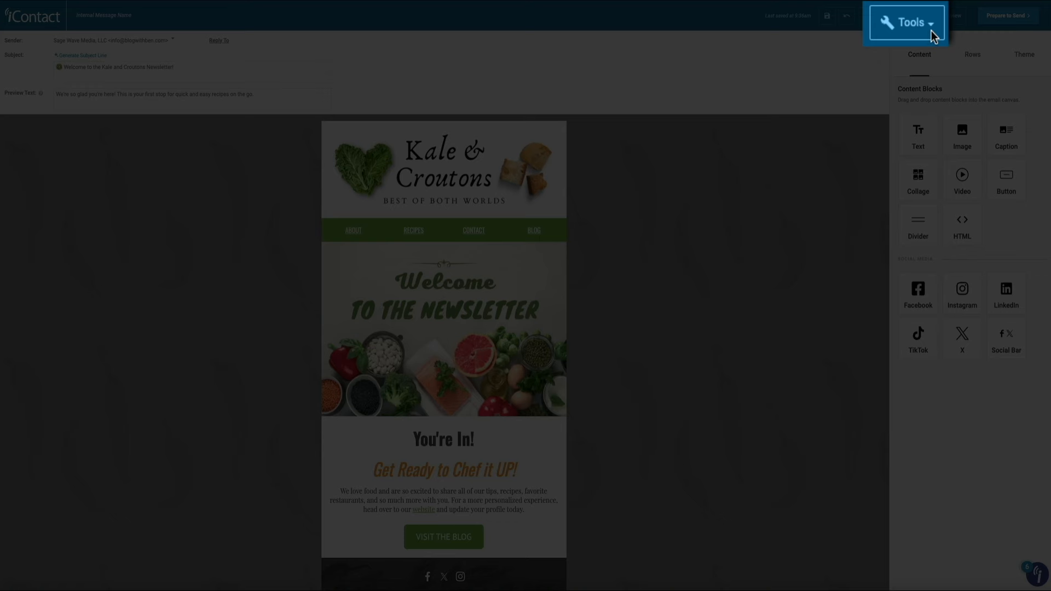
- Bring up the Send a Test Message dialog from the Tools menu
left_click(913, 34)
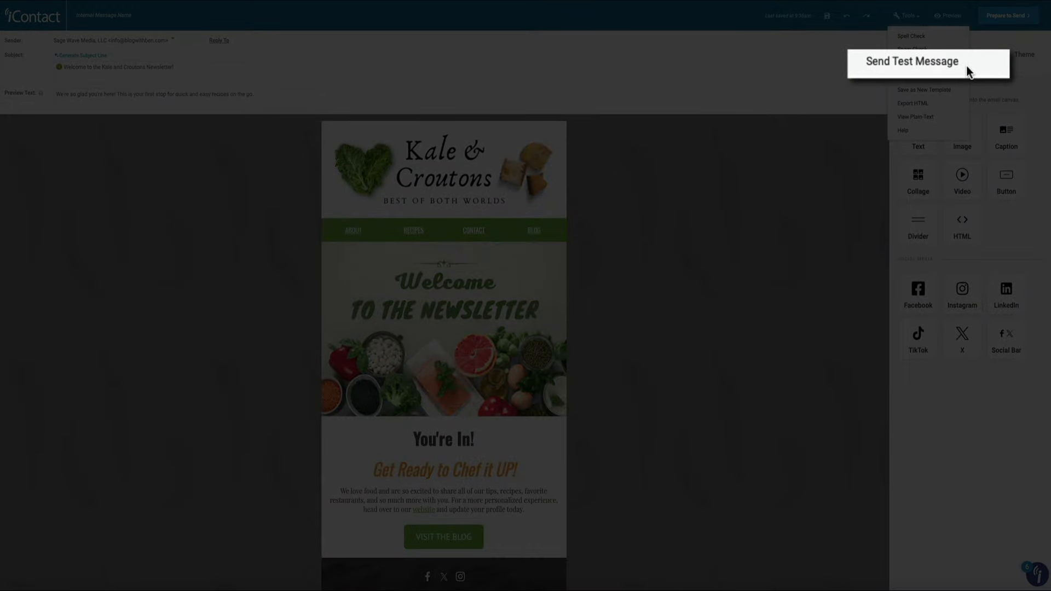
left_click(948, 64)
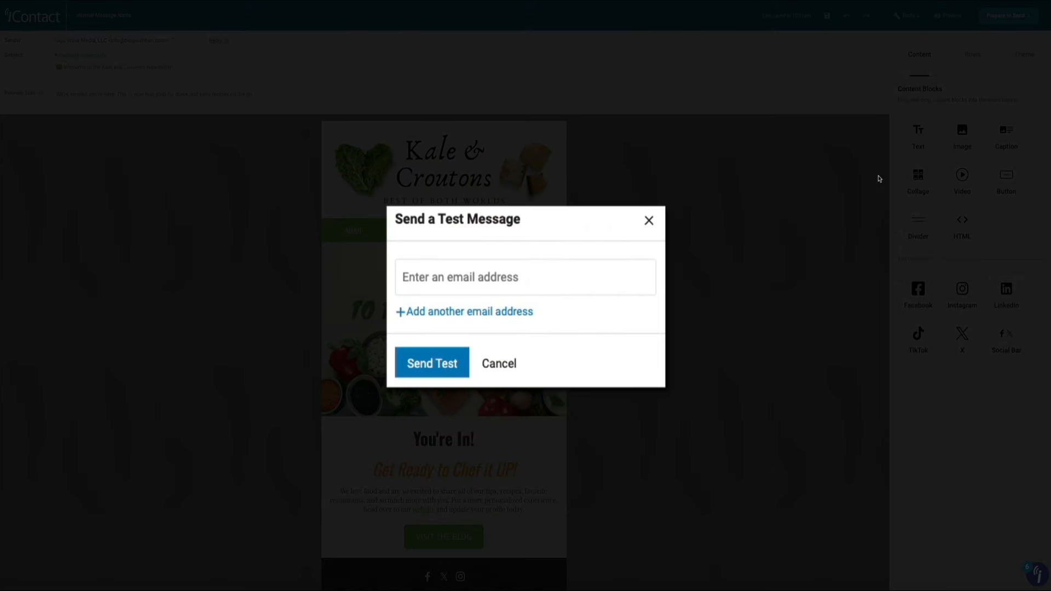
- Send a test copy of the newsletter to the recipient's email address
left_click(437, 289)
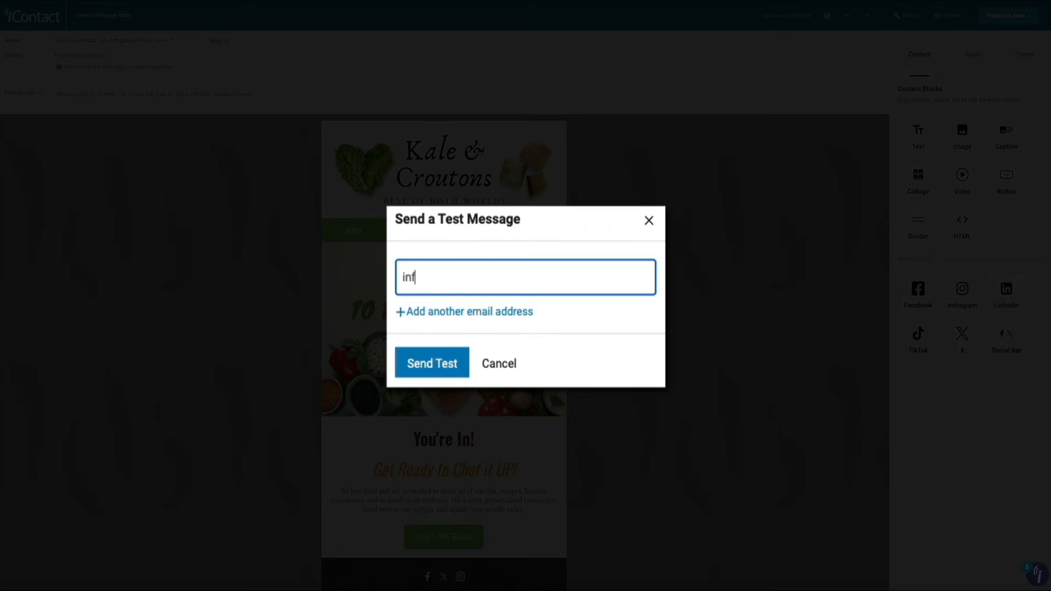
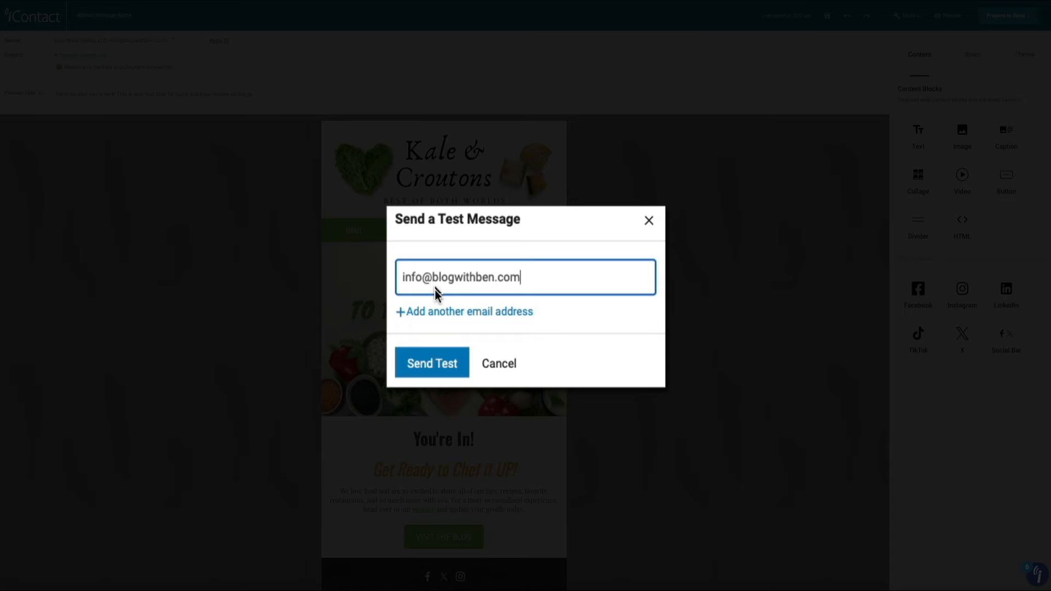
left_click(425, 370)
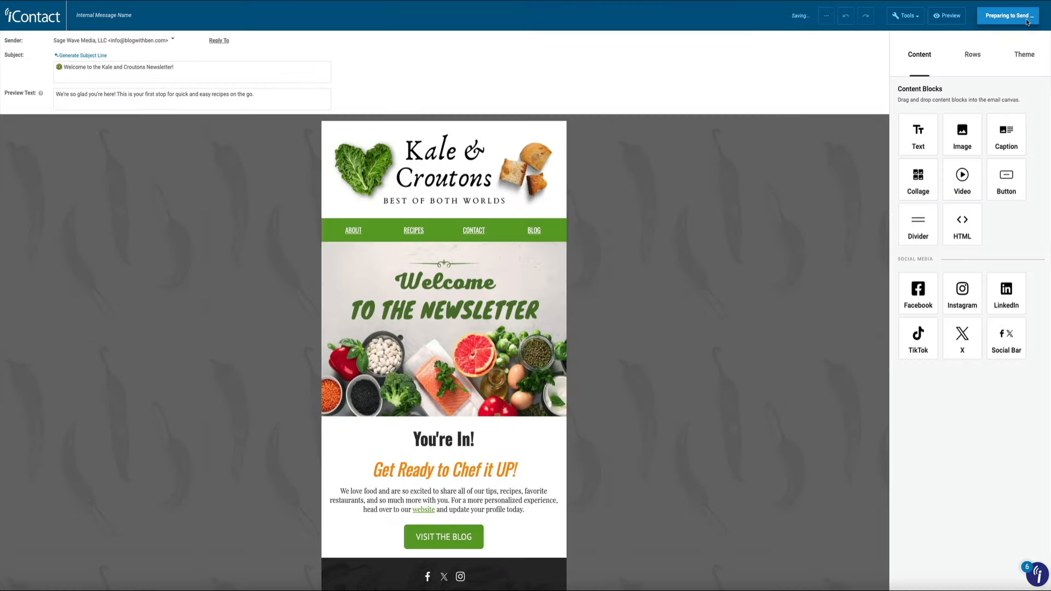
- Review the Prepare to Send page's contacts, summary and schedule, then cancel back to drafts
left_click(1021, 17)
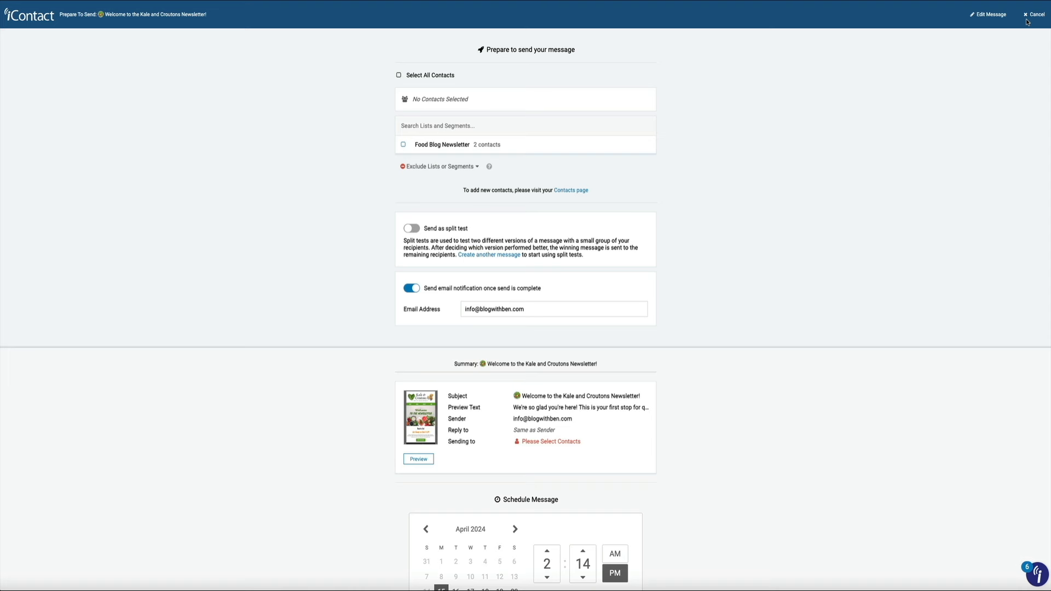
scroll(1001, 130, "down", 5)
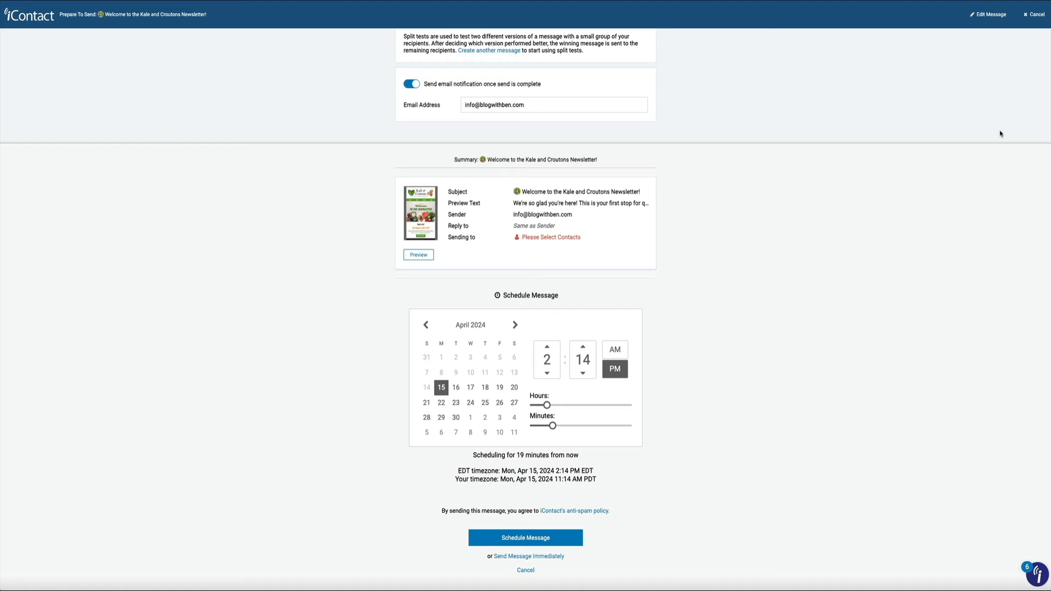
scroll(1001, 134, "up", 5)
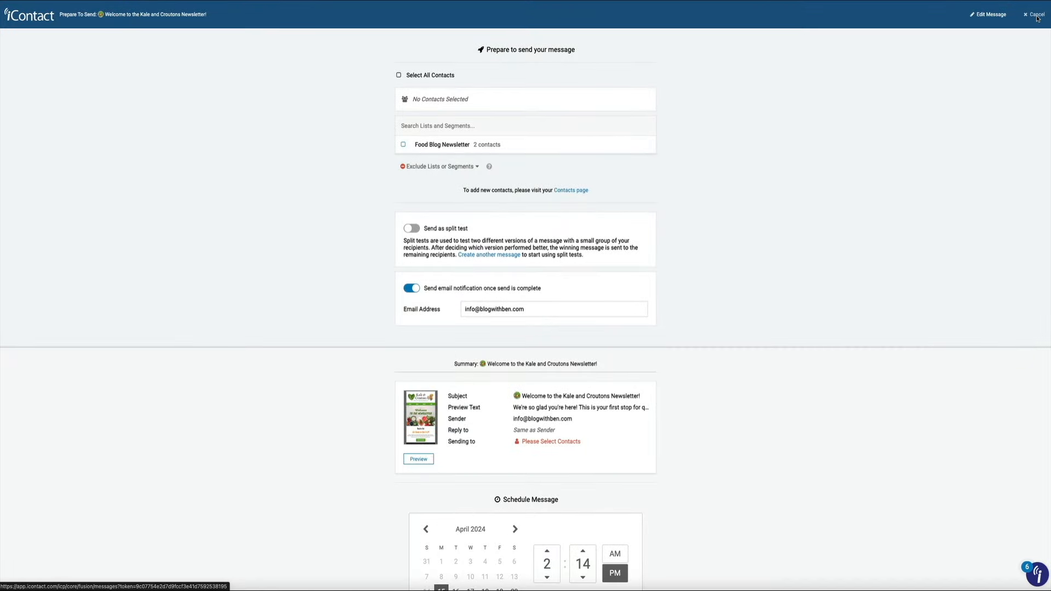
left_click(1036, 16)
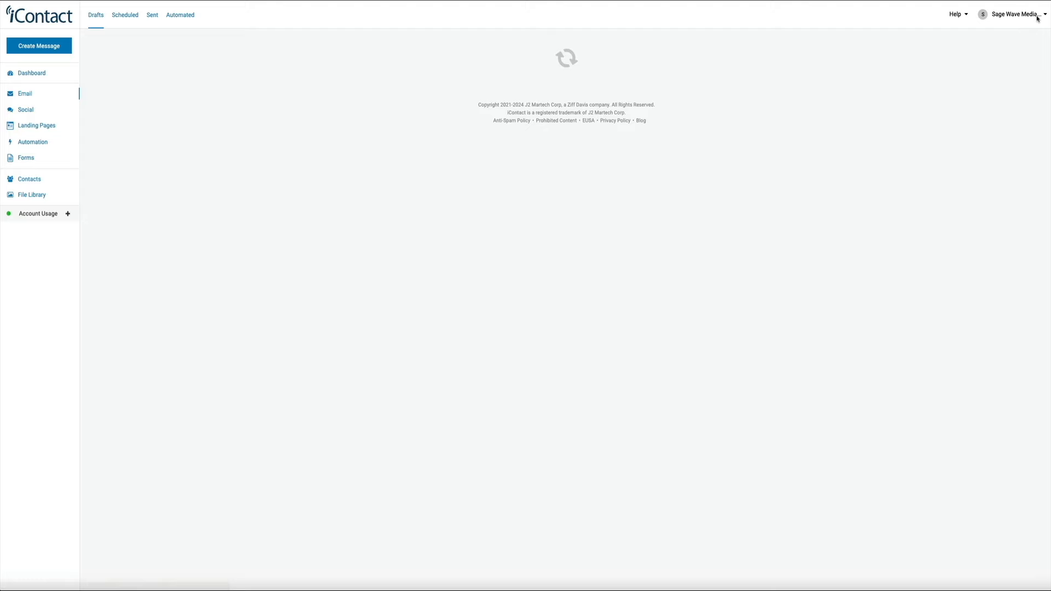
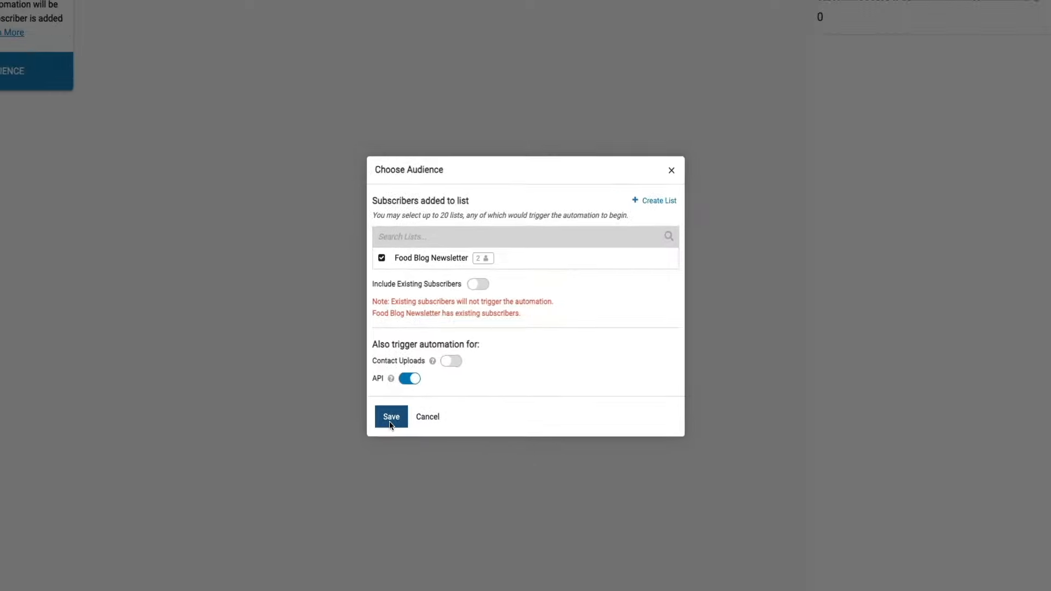
- Save the Everyone audience for Food Blog Newsletter, then add an ASAP step after the Subscribed trigger
left_click(339, 470)
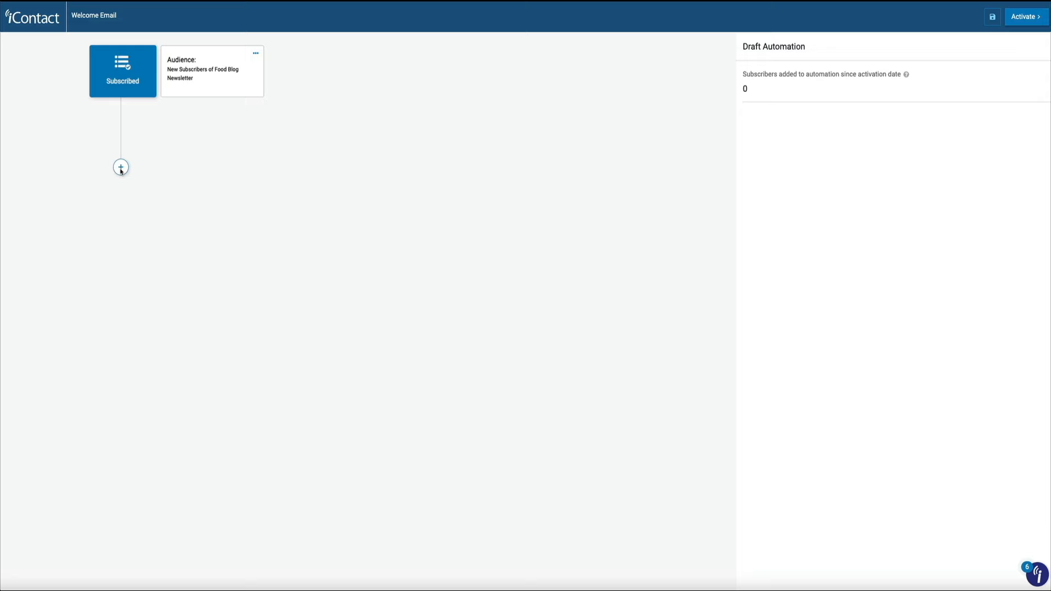
left_click(121, 168)
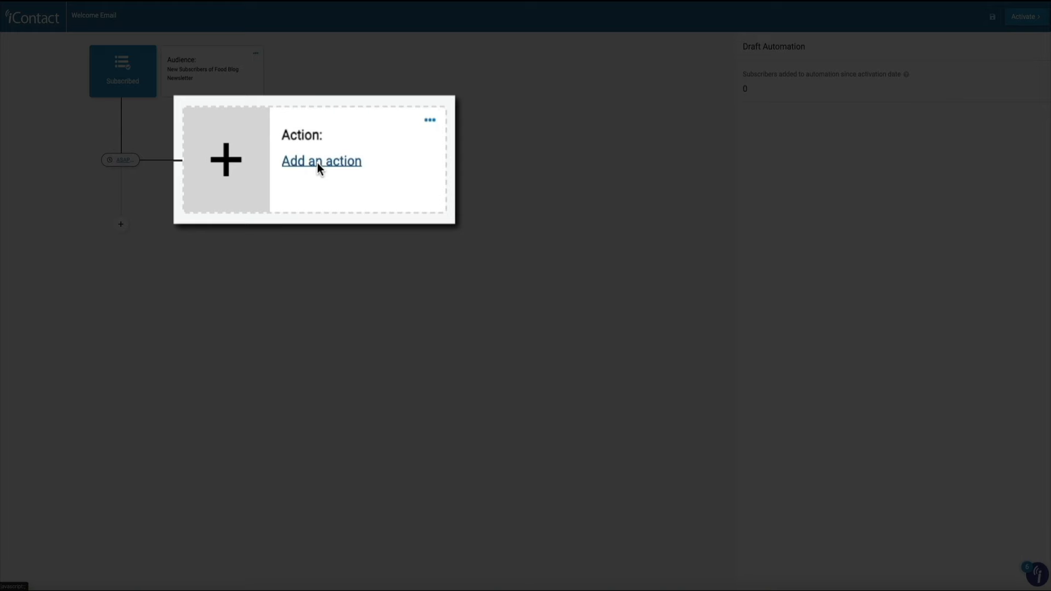
- Make the empty step a Send Message action and open its drafts list
left_click(316, 161)
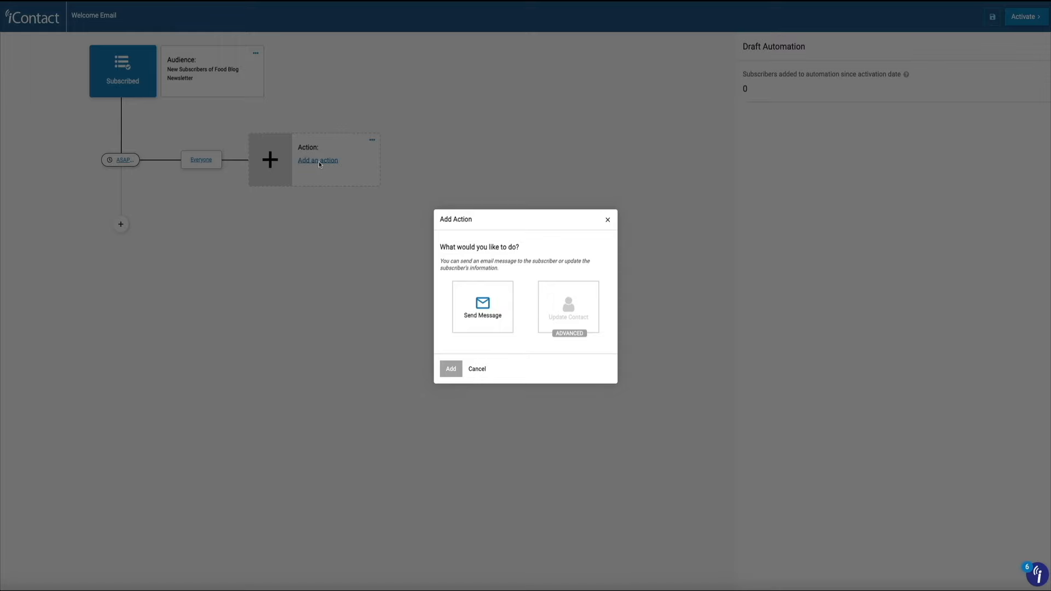
left_click(486, 332)
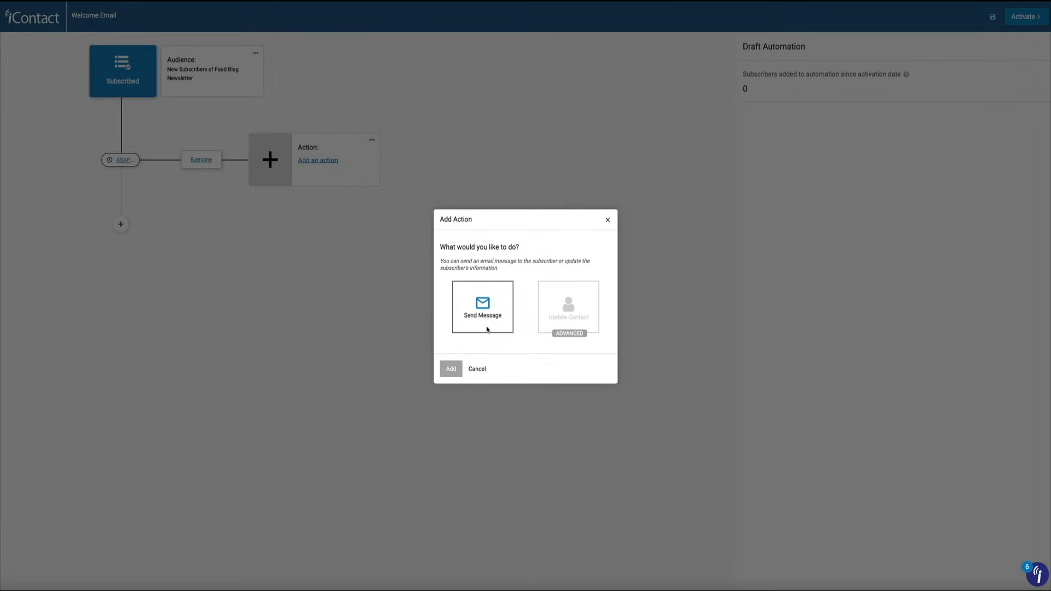
left_click(487, 330)
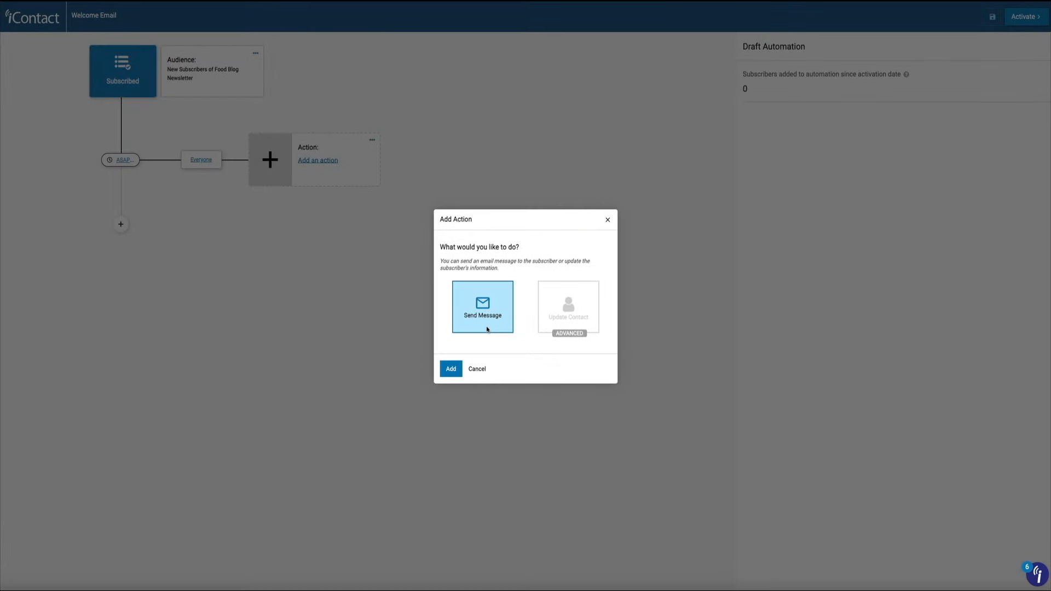
left_click(452, 376)
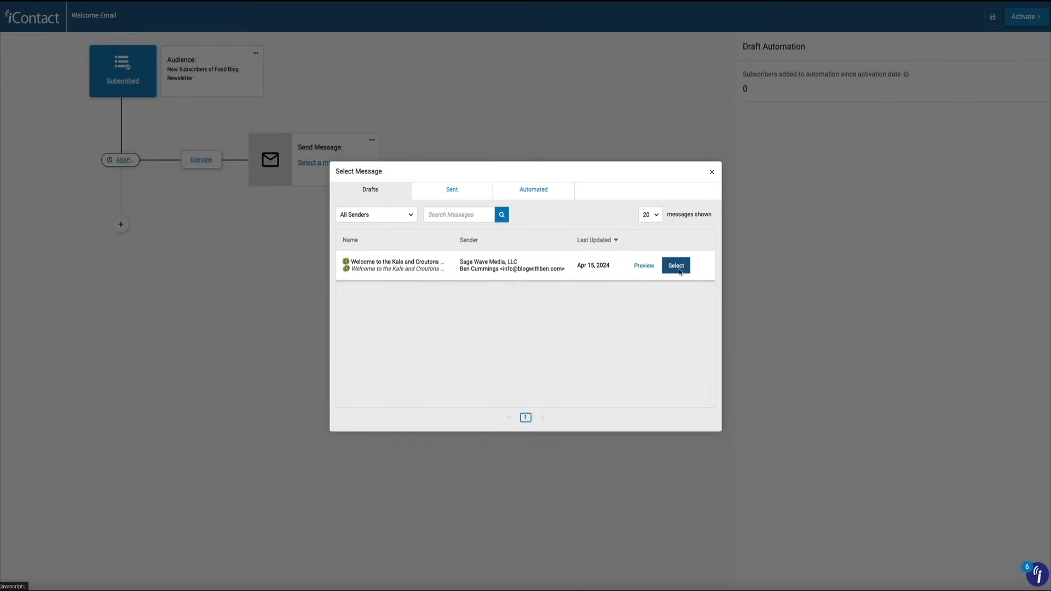
- Attach the 'Welcome to the Kale and Croutons' draft to the send step after its spam and DKIM check
left_click(679, 267)
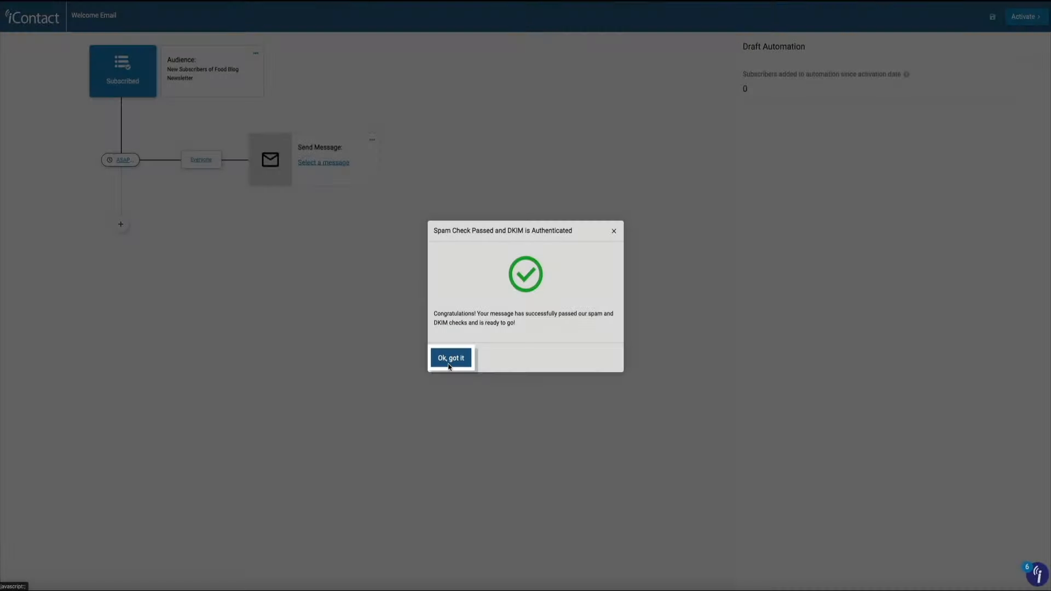
left_click(448, 361)
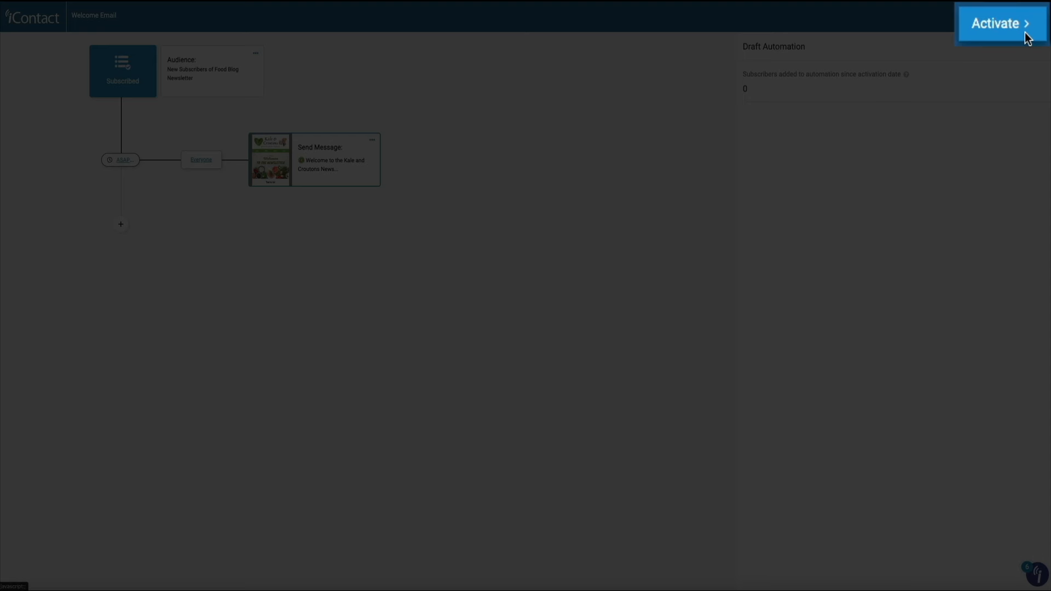
- Activate the 'Welcome Email' automation and confirm the activation
left_click(1037, 20)
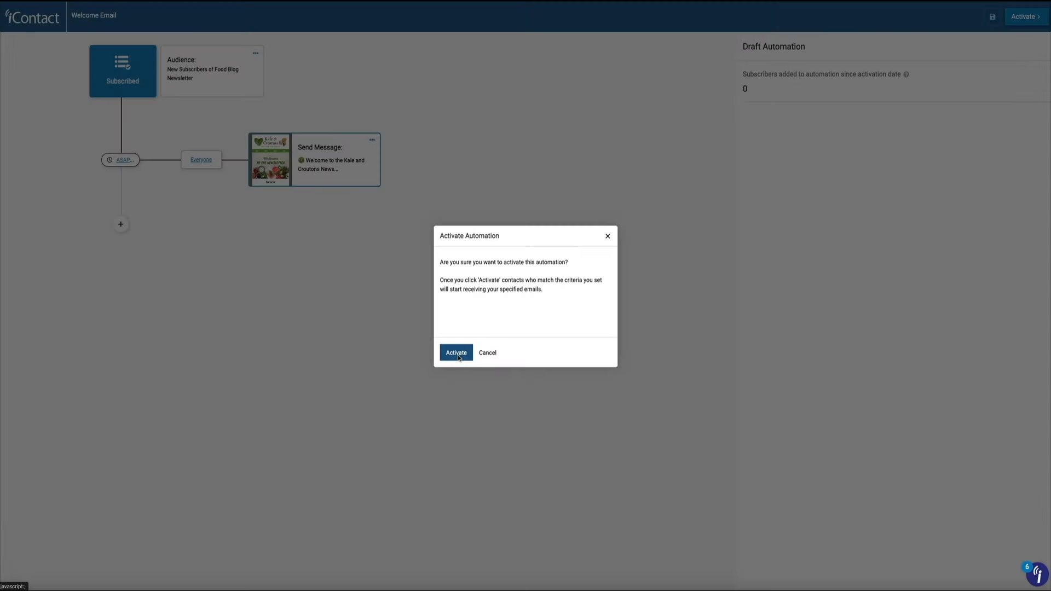
left_click(458, 357)
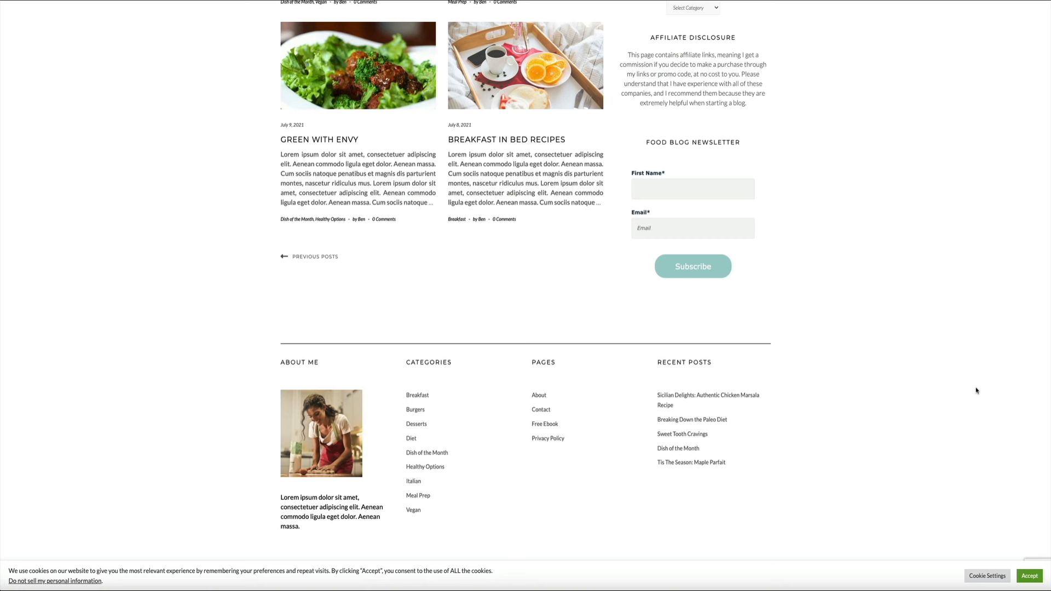
- Autofill a test subscriber's first name and email in the Food Blog Newsletter form and subscribe
left_click(661, 189)
left_click(687, 213)
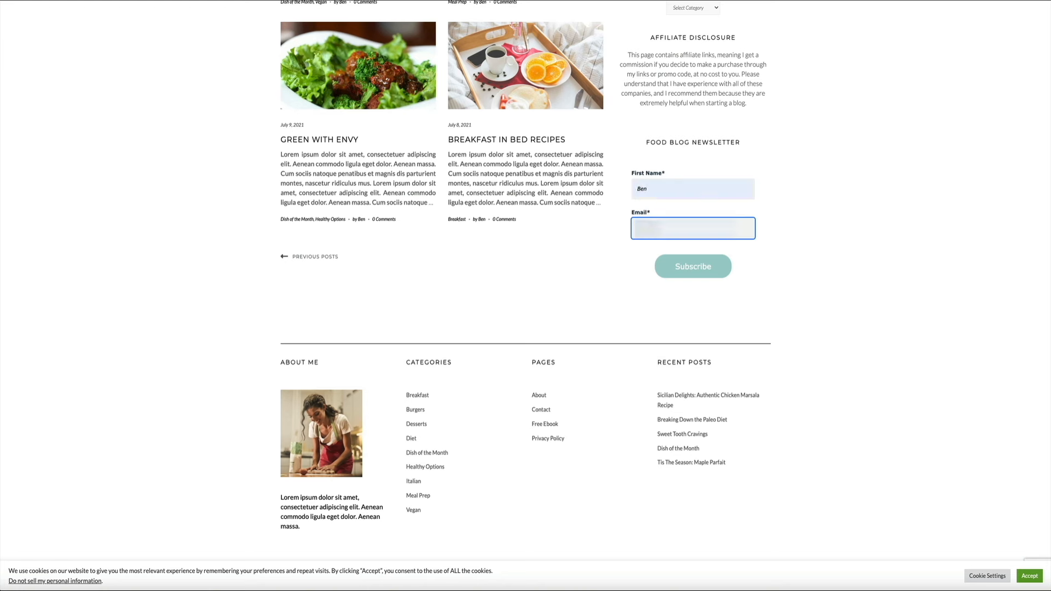
left_click(693, 275)
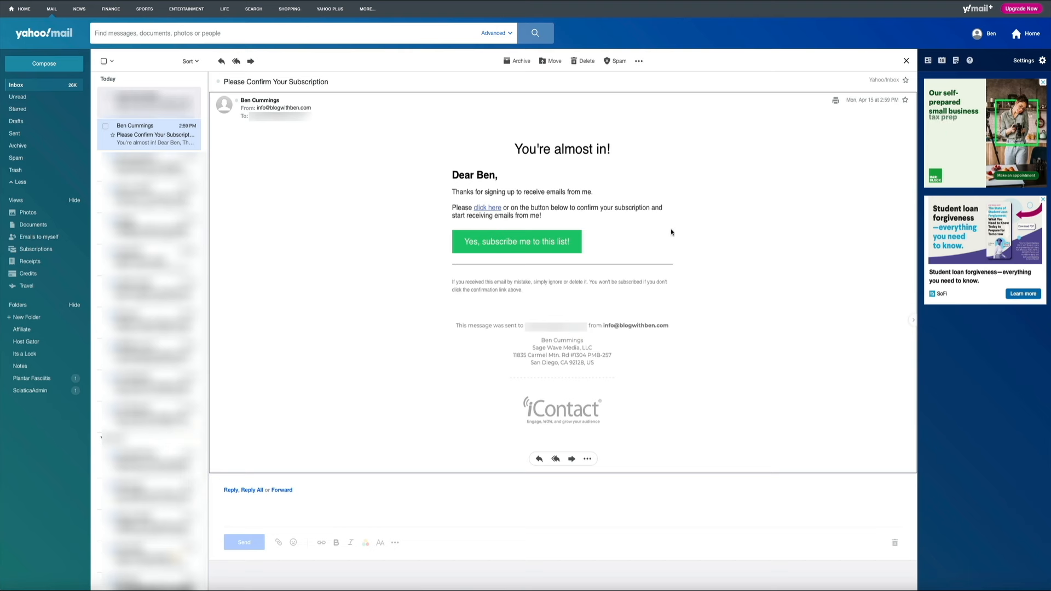
- Confirm the subscription with 'Yes, subscribe me to this list!' in the confirmation email
left_click(515, 247)
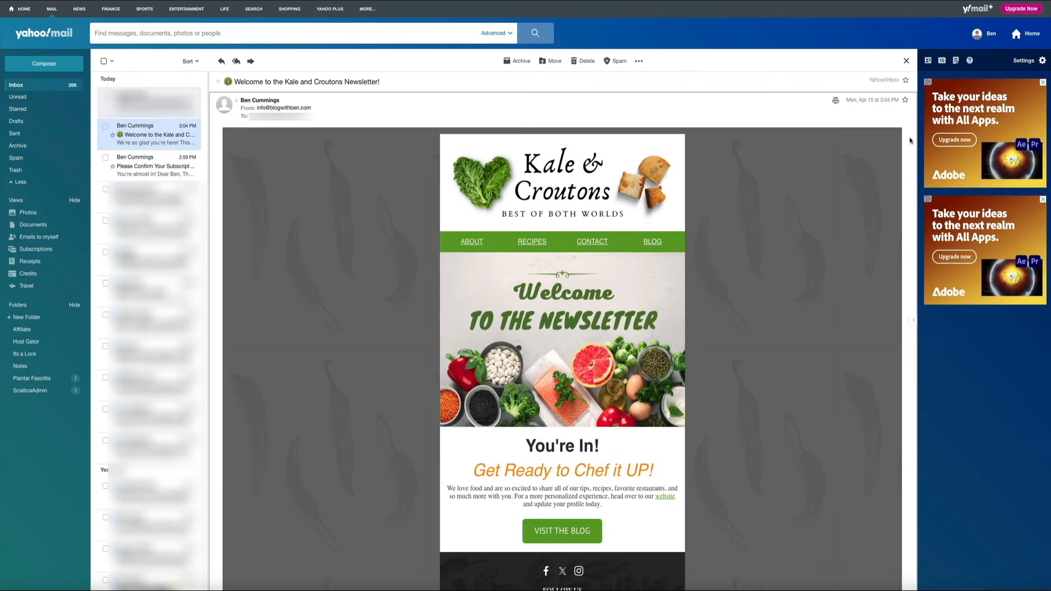
- Follow the welcome email's VISIT THE BLOG link, then dismiss the iContact sender changes announcement
scroll(910, 140, "down", 1)
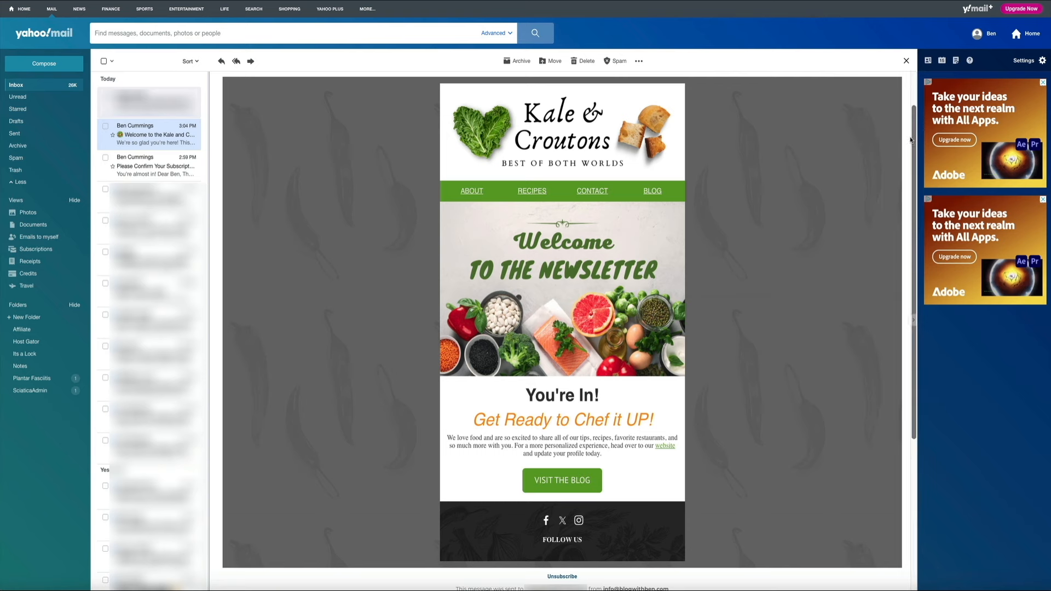
left_click(560, 479)
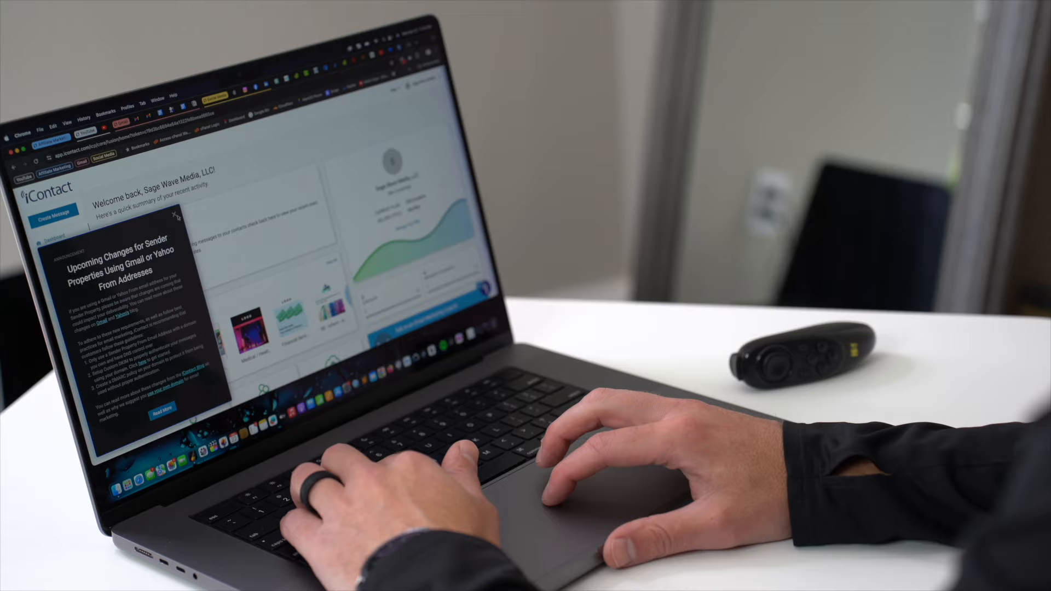
left_click(166, 215)
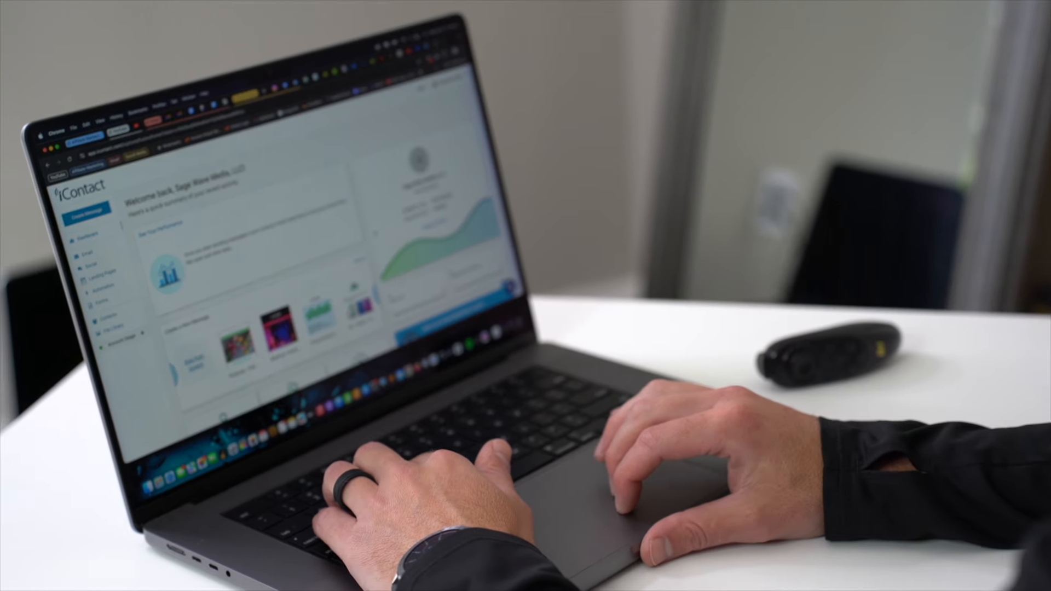